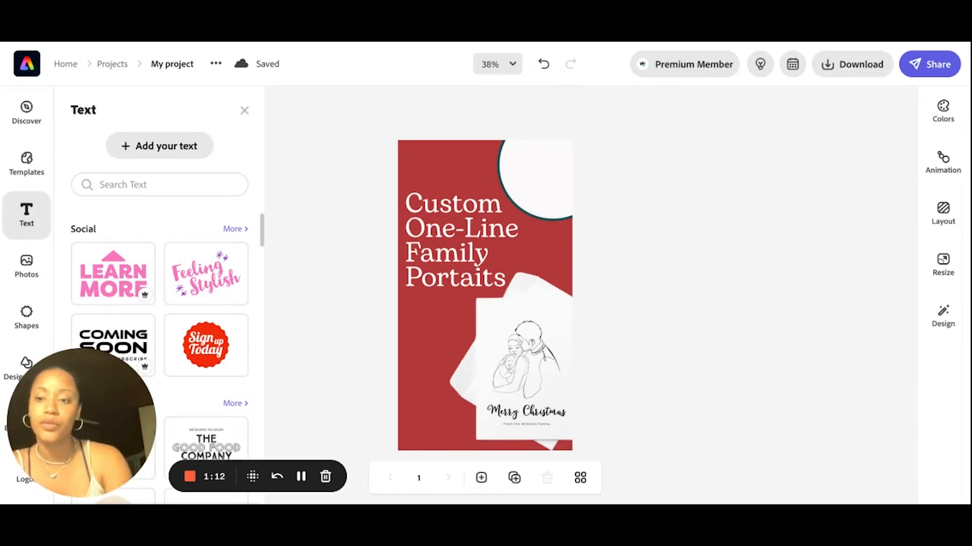
Add the Attabeira wordmark logo and place it small in the poster's lower-left corner.
left_click_drag(118, 401, 118, 100)
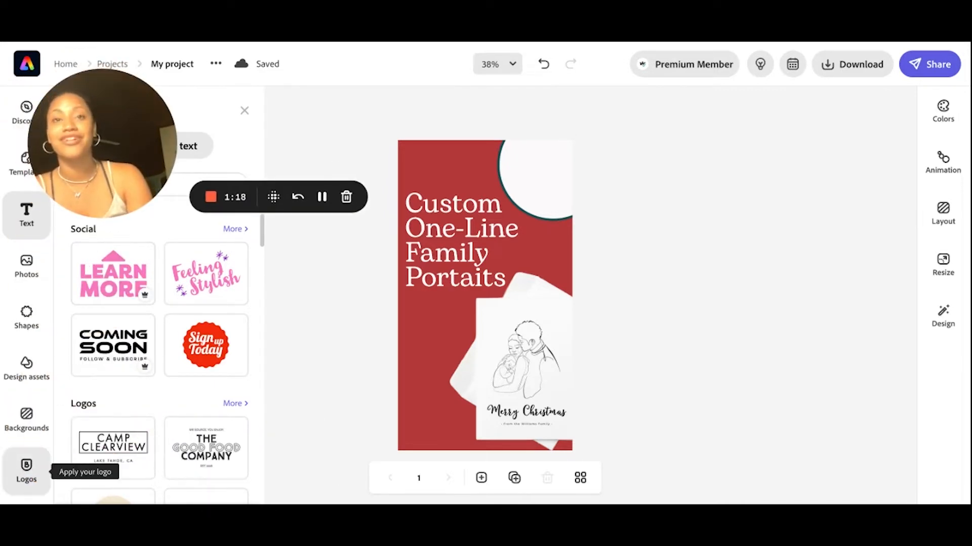
left_click(27, 468)
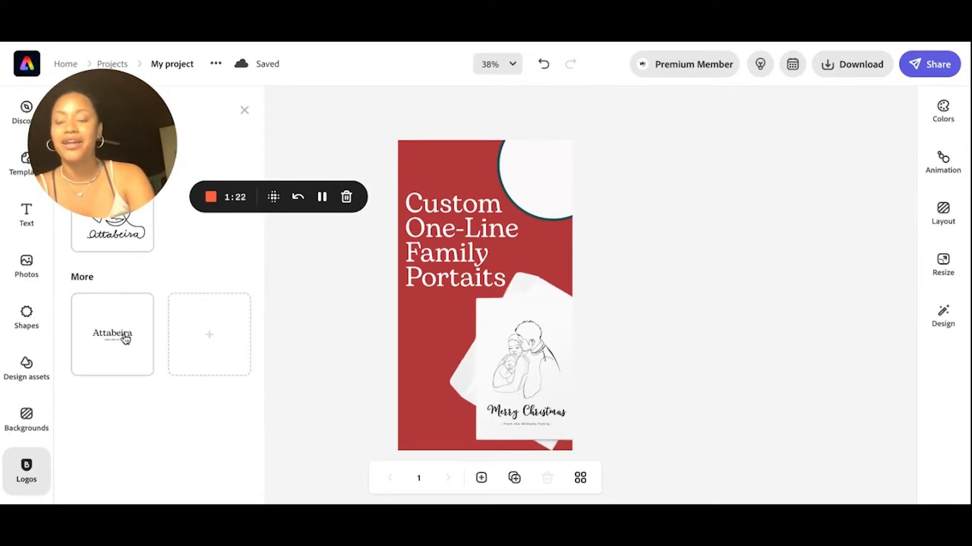
left_click_drag(126, 103, 262, 82)
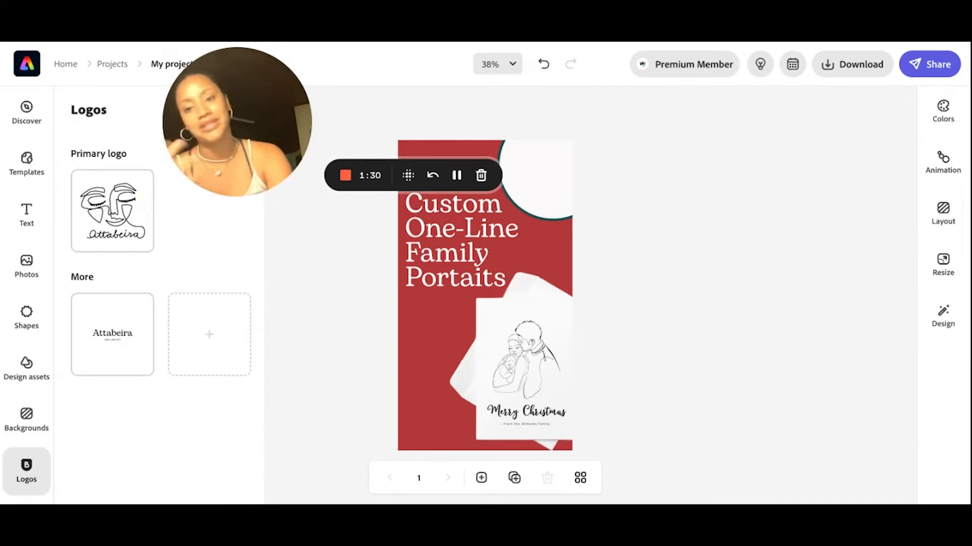
left_click(103, 337)
left_click_drag(430, 359, 419, 438)
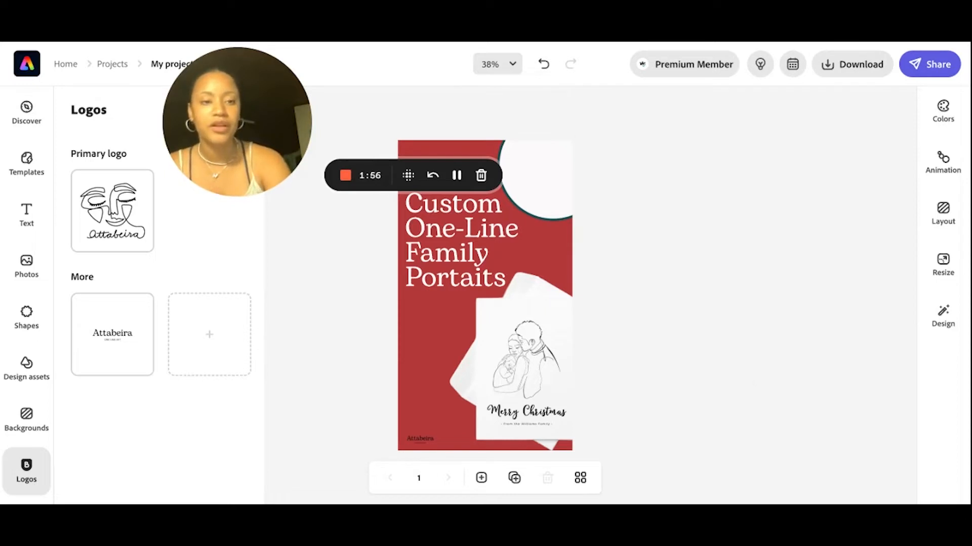
Check the fonts available for the poster's heading text, including the Attabeira brand fonts.
left_click(459, 233)
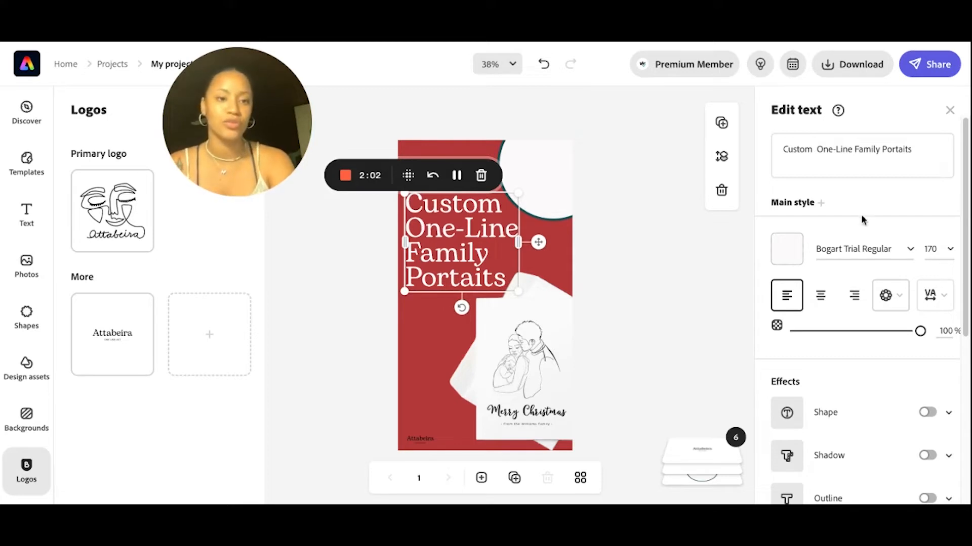
left_click(911, 260)
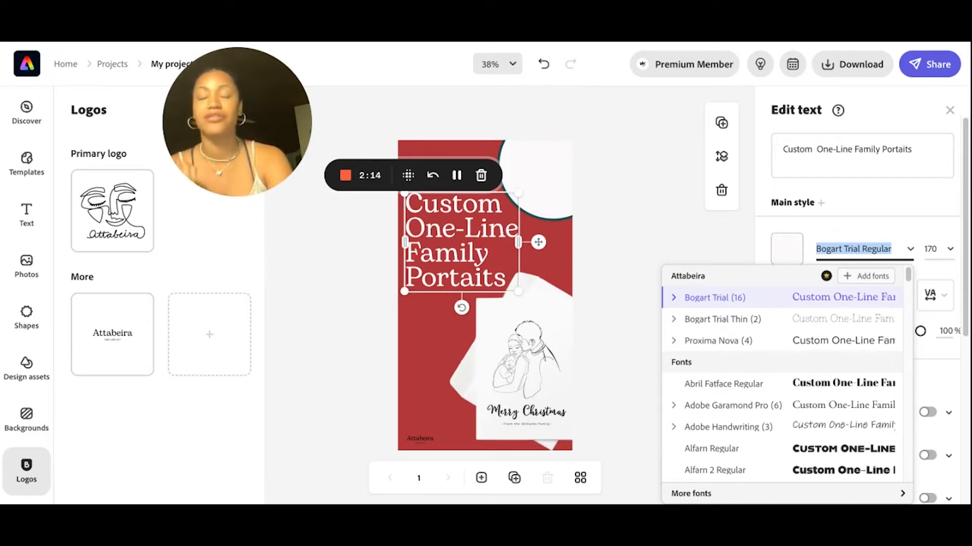
key("Escape")
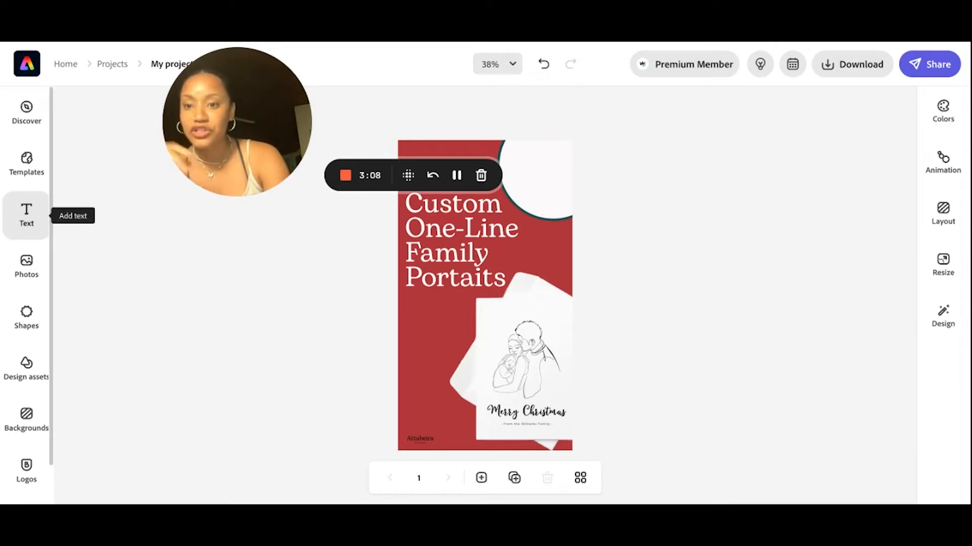
Add a new text box over the poster's white circle and colour its text black.
left_click(26, 214)
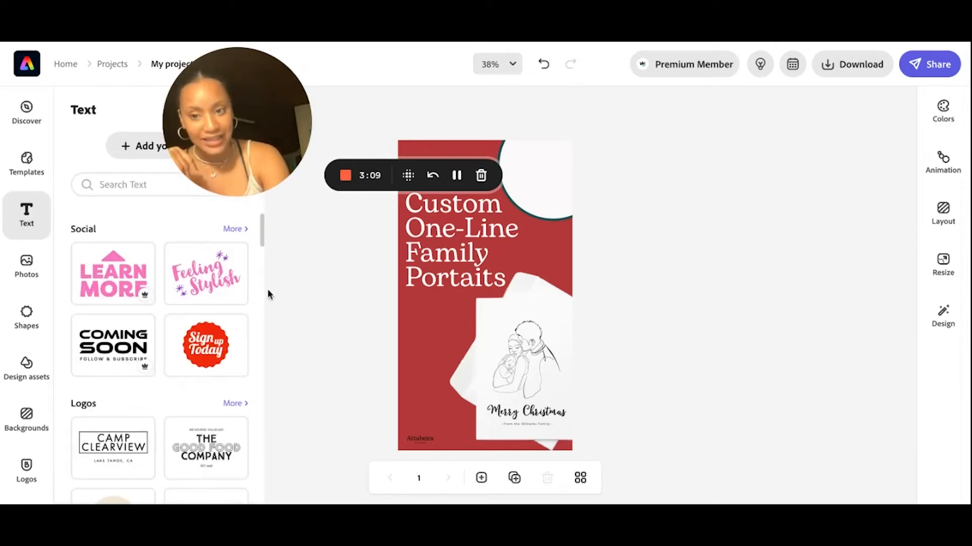
left_click(122, 150)
left_click_drag(253, 115, 113, 116)
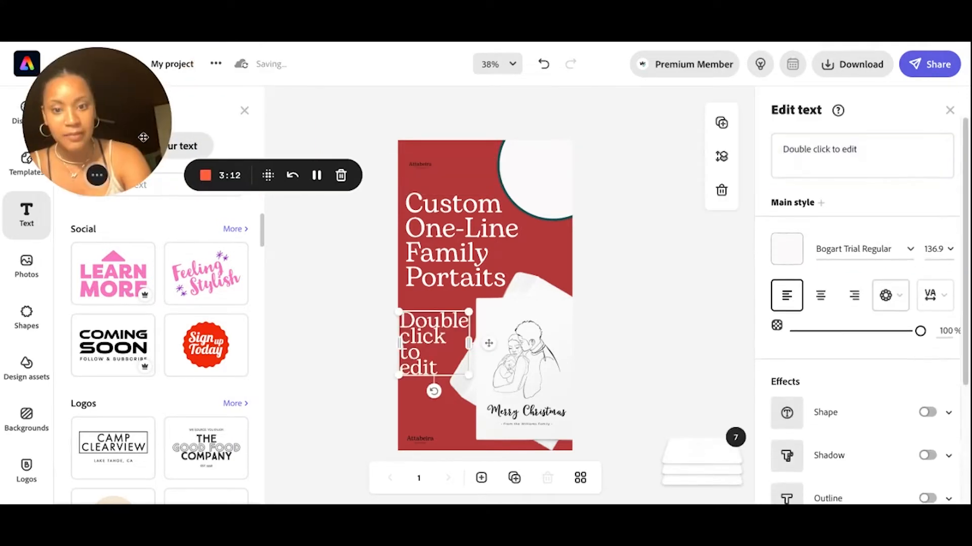
left_click_drag(430, 344, 548, 178)
left_click(784, 250)
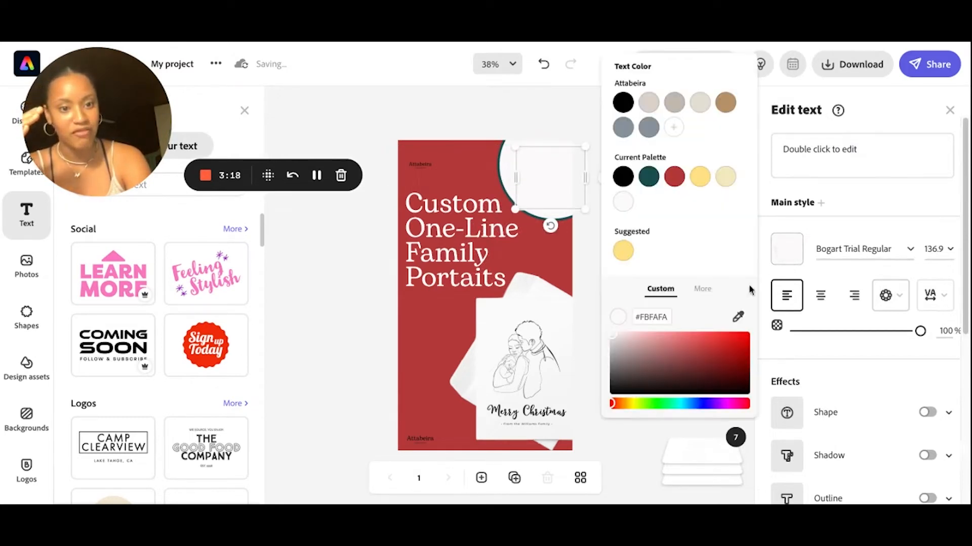
left_click(622, 180)
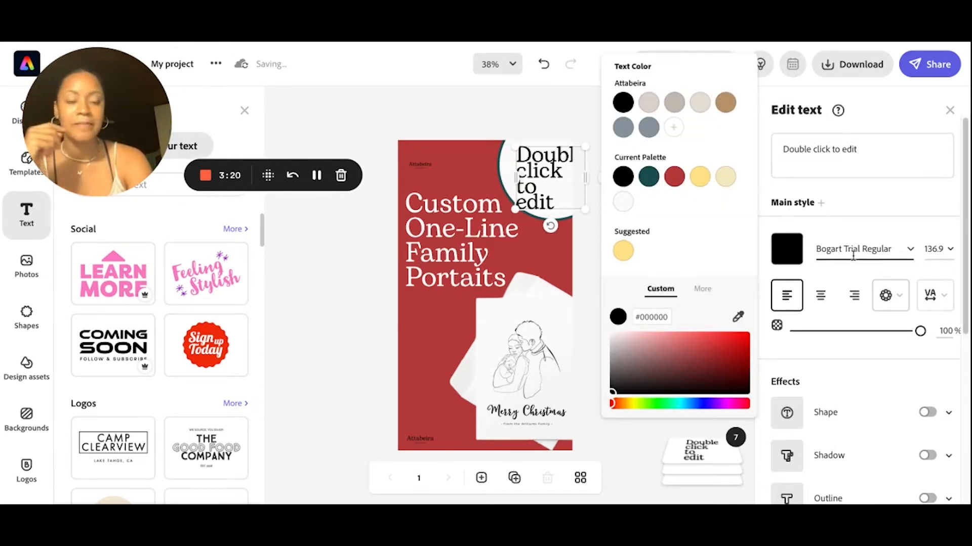
left_click(561, 198)
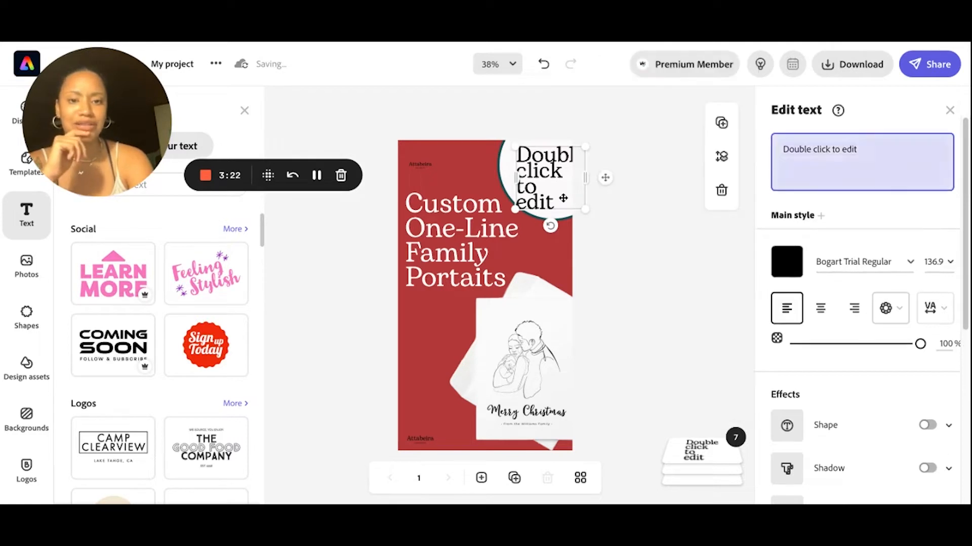
Replace the placeholder text in the white circle with 200.
left_click(859, 260)
triple_click(865, 151)
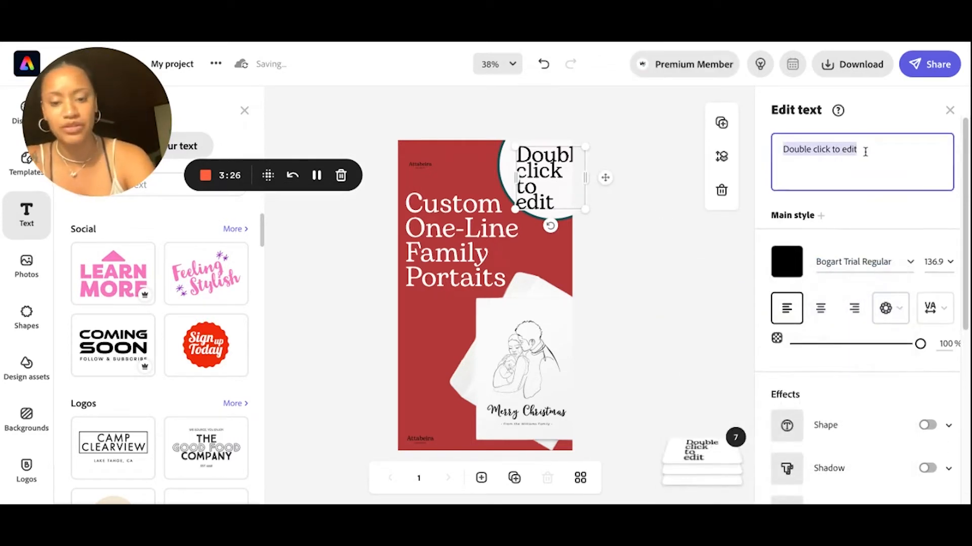
type("200")
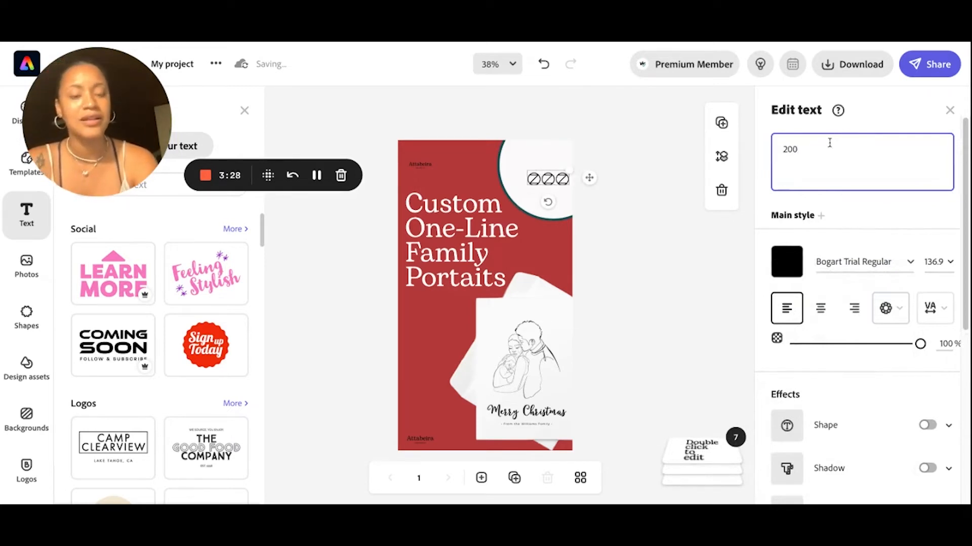
Look through the font list and the font recommendations for the 200 text.
left_click(904, 271)
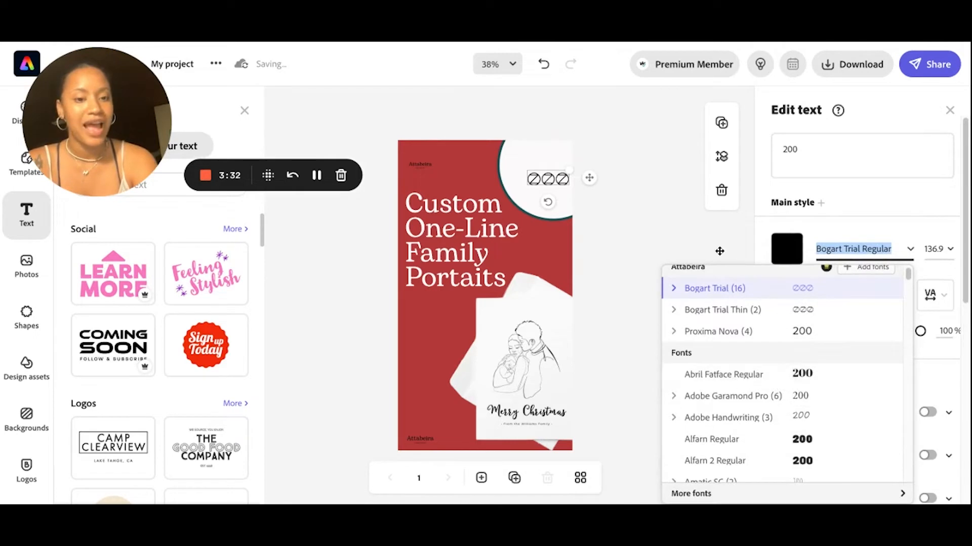
left_click(719, 251)
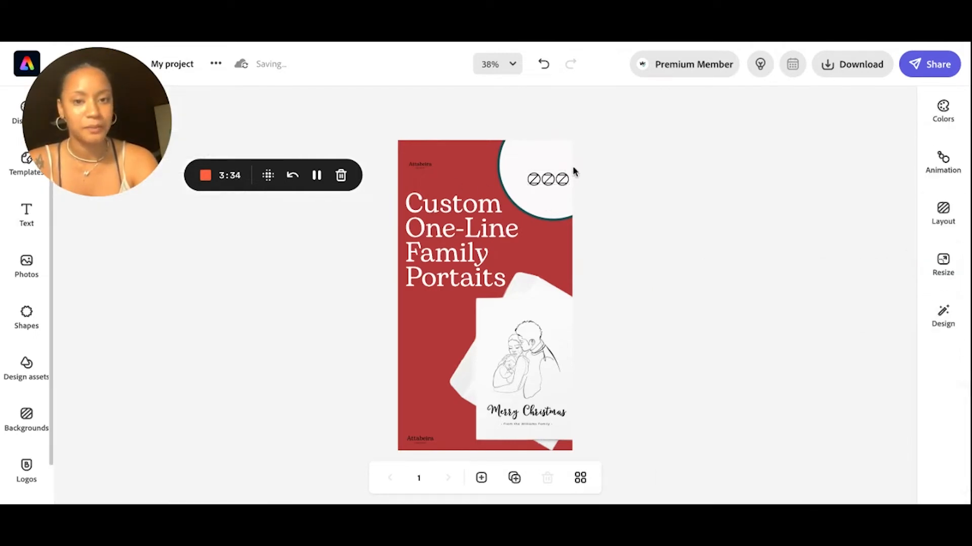
left_click(549, 186)
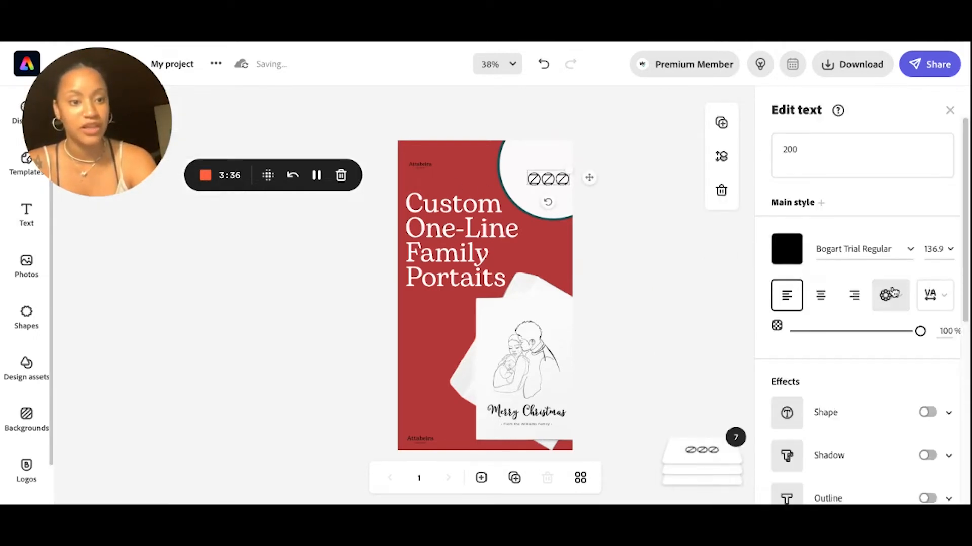
scroll(891, 291, "down", 5)
scroll(904, 452, "down", 3)
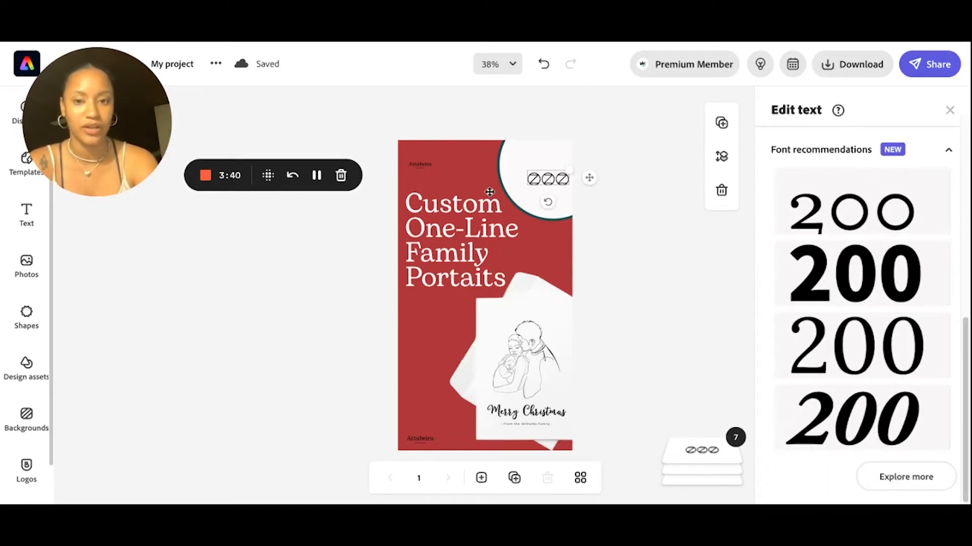
Delete the extra Attabeira logo above the heading.
left_click(420, 164)
key("Delete")
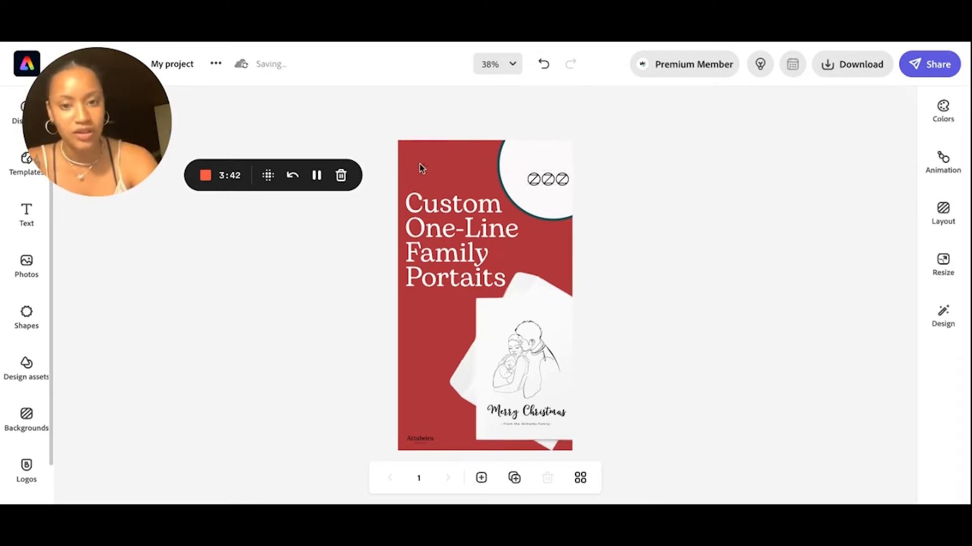
Apply the thin, narrow Good Headline Pro font from the full list of recommendations to the 200 text.
left_click(555, 182)
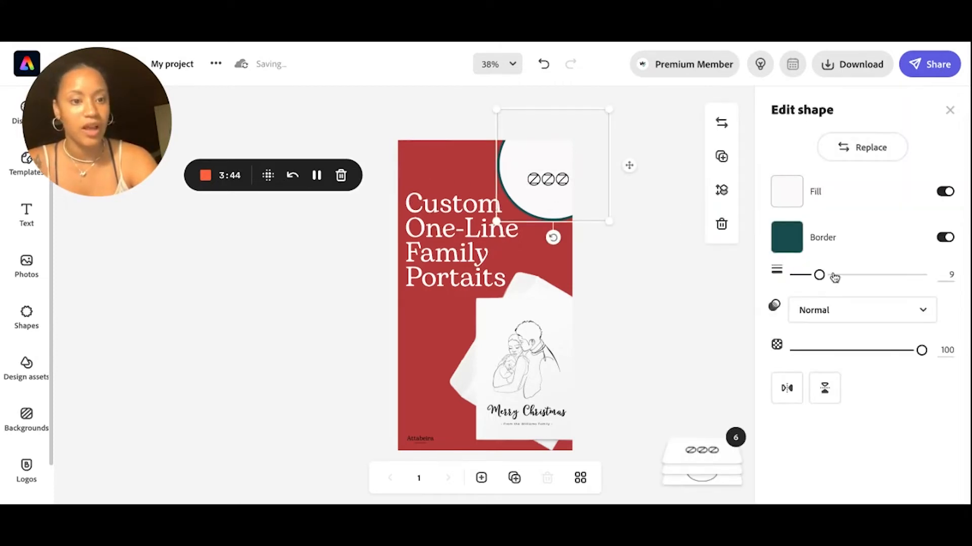
left_click(556, 184)
scroll(863, 278, "down", 4)
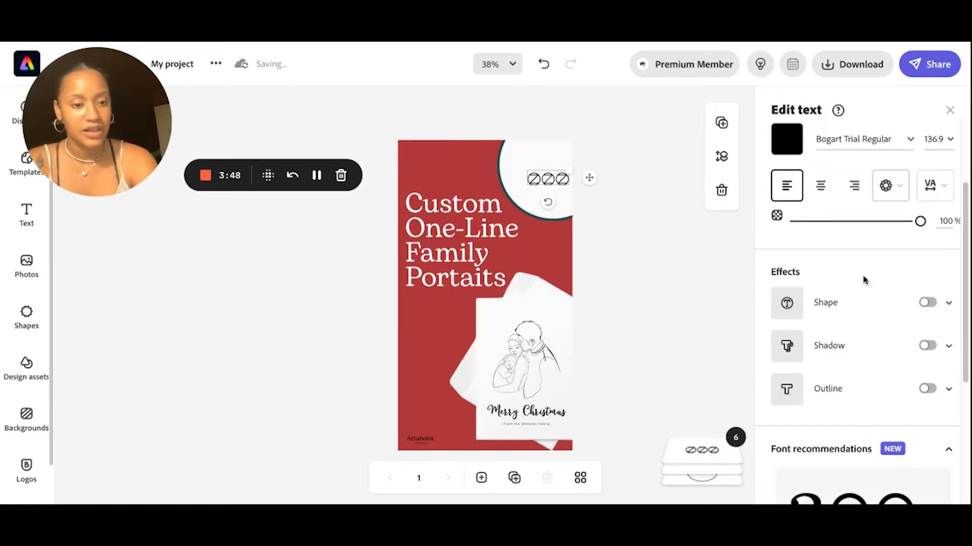
scroll(863, 278, "down", 4)
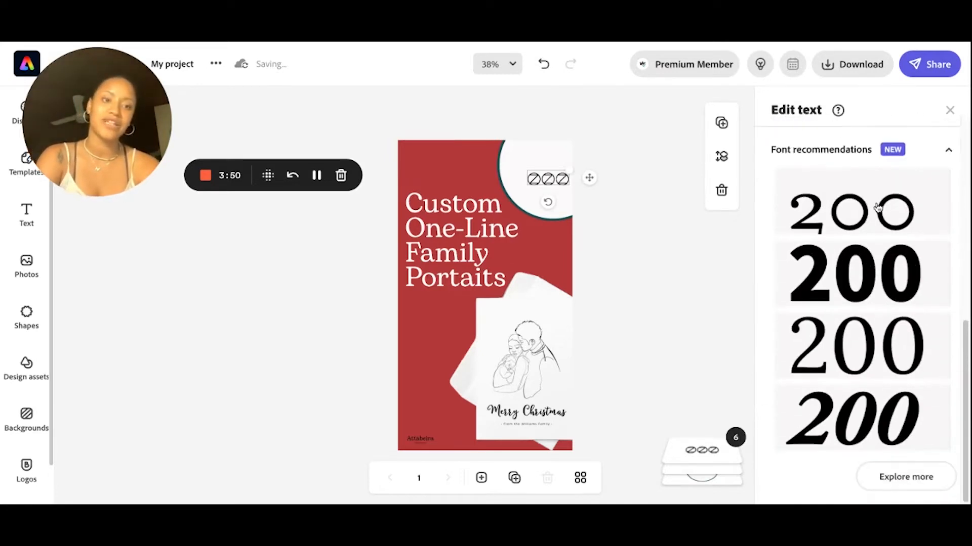
left_click(925, 475)
scroll(885, 413, "down", 5)
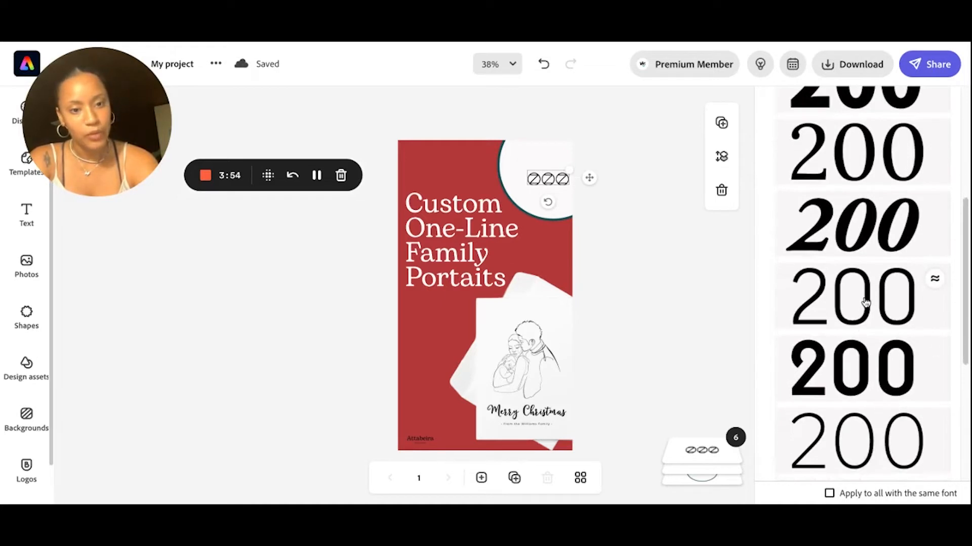
left_click(866, 303)
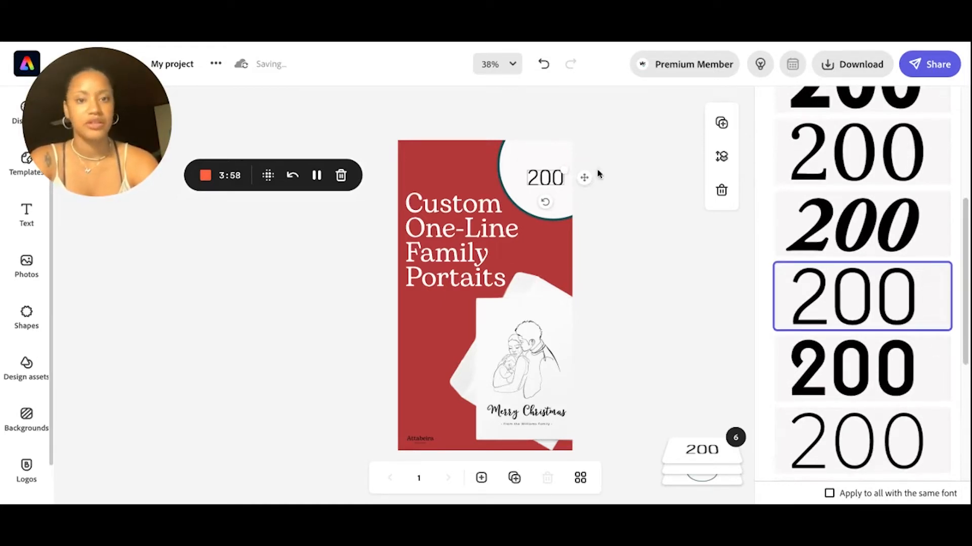
Move the 200 text up and slightly to the left within the white circle.
left_click_drag(584, 178, 585, 177)
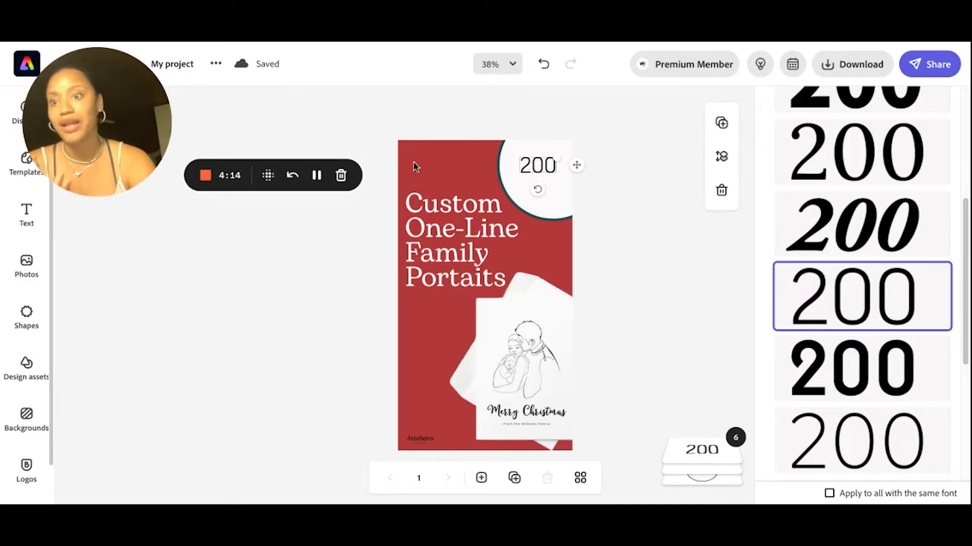
scroll(852, 202, "up", 5)
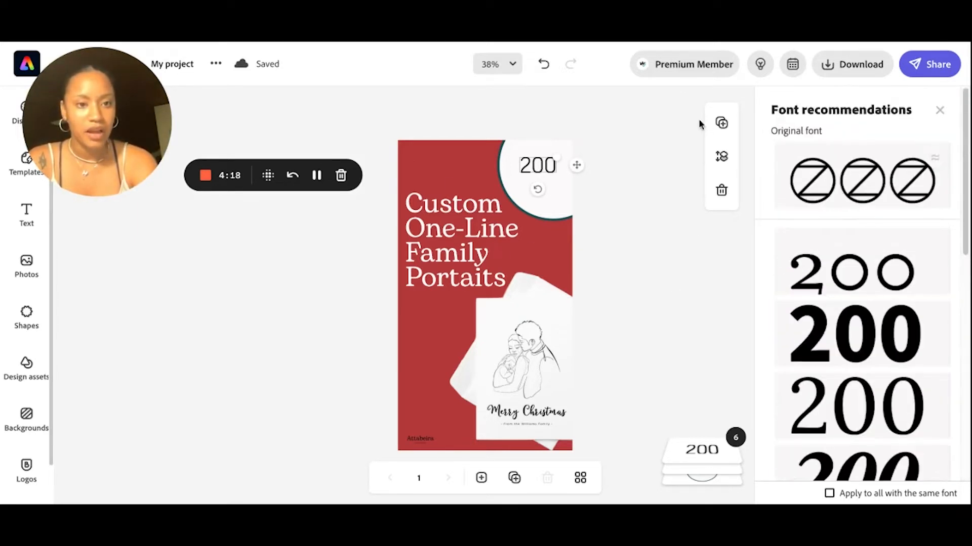
left_click(671, 262)
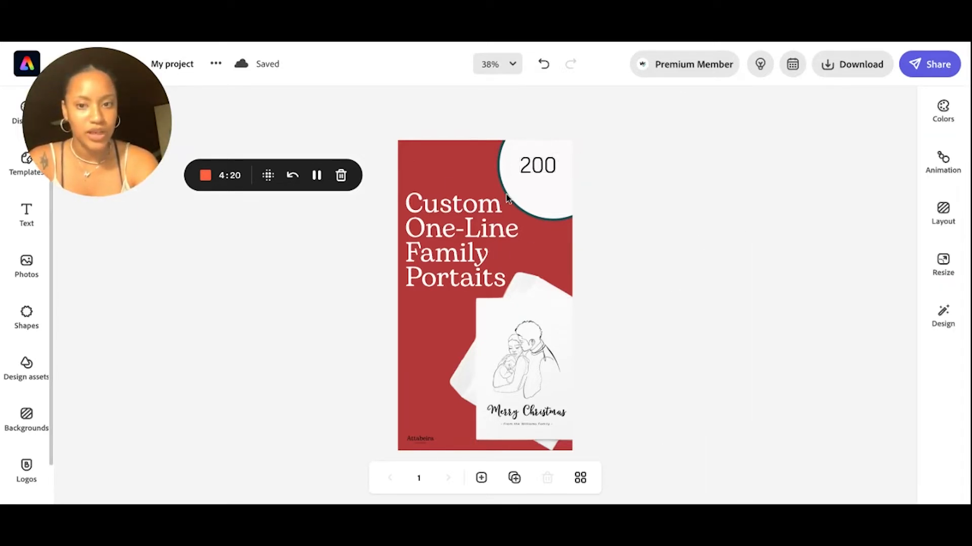
Recolour the 200 text with the red B43939 sampled from the poster background.
left_click(533, 165)
left_click(788, 250)
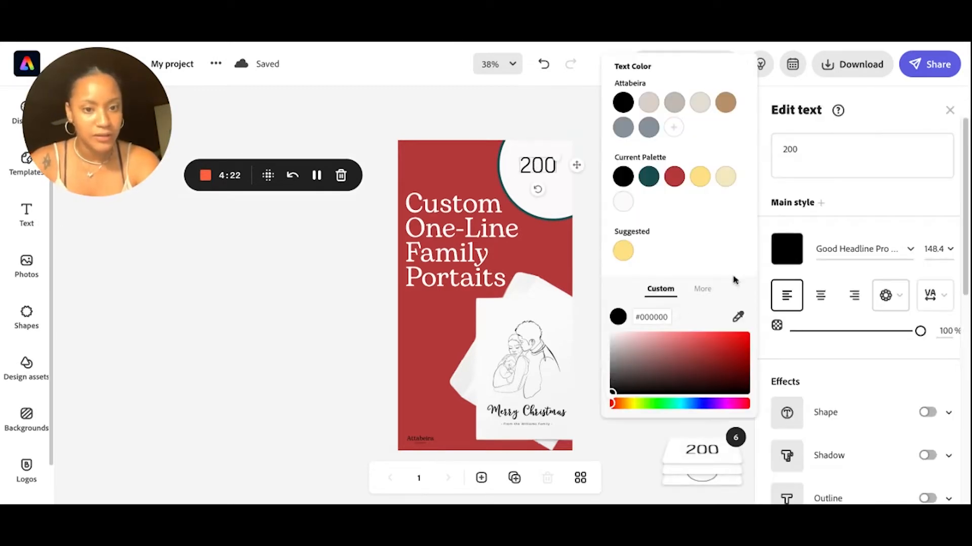
left_click(738, 320)
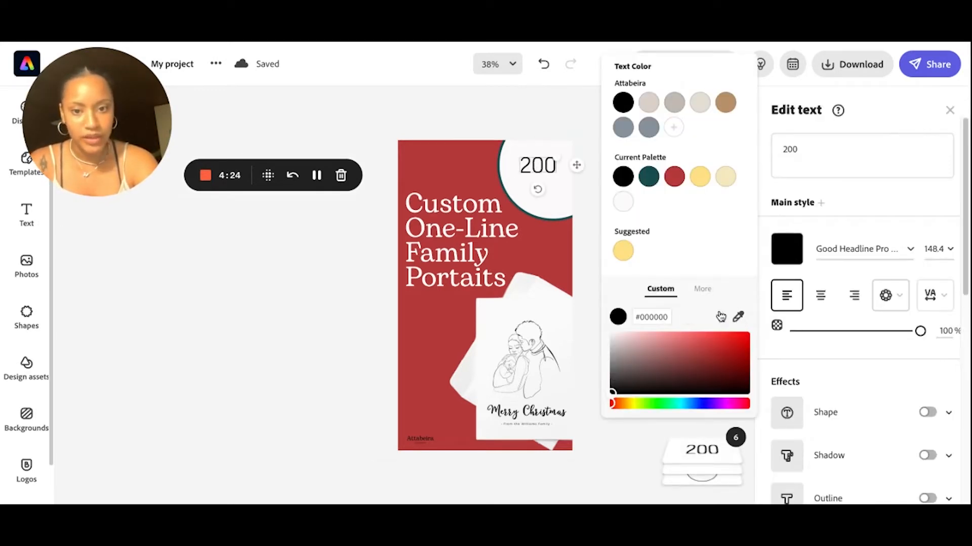
left_click(445, 162)
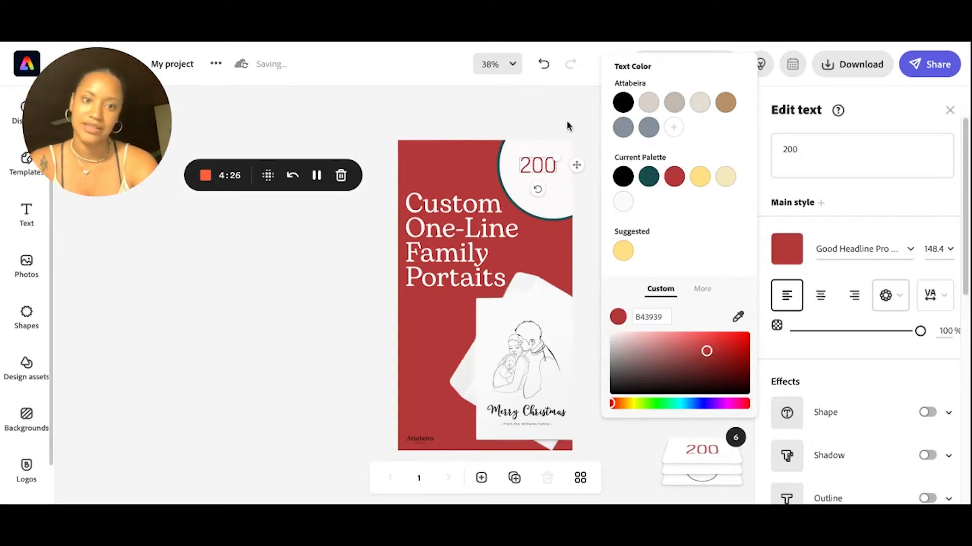
left_click(567, 123)
left_click(713, 282)
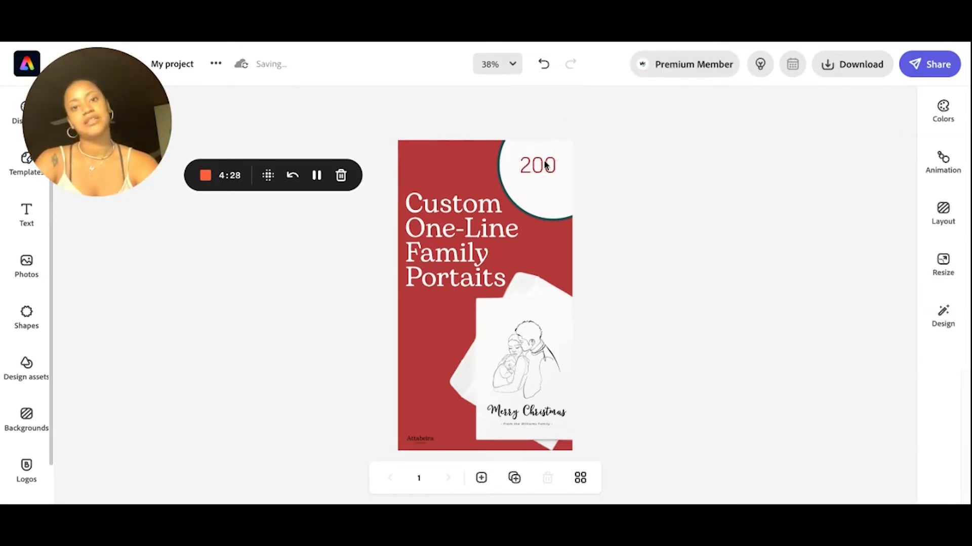
Add a new text box over the white circle below 200 and recolour it with the palette red B43939.
left_click(26, 214)
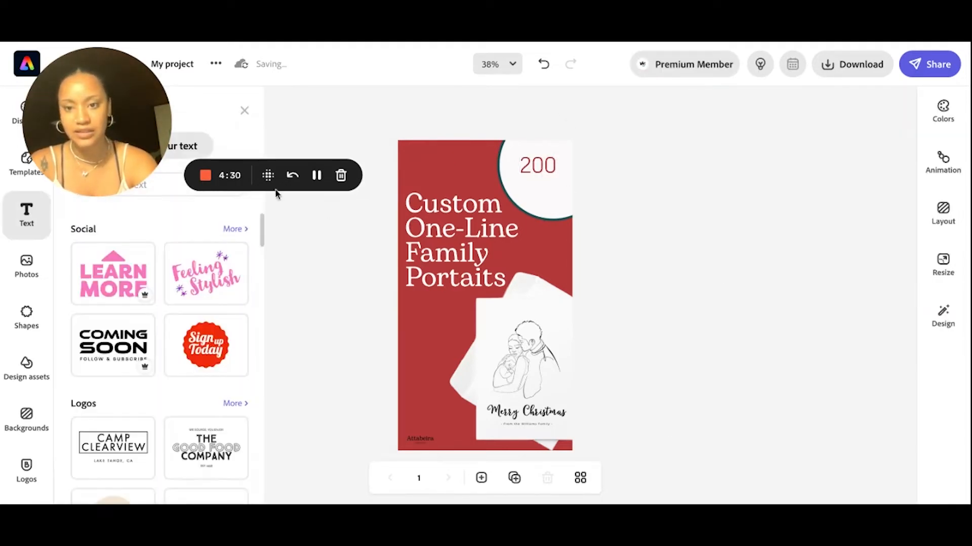
left_click(200, 150)
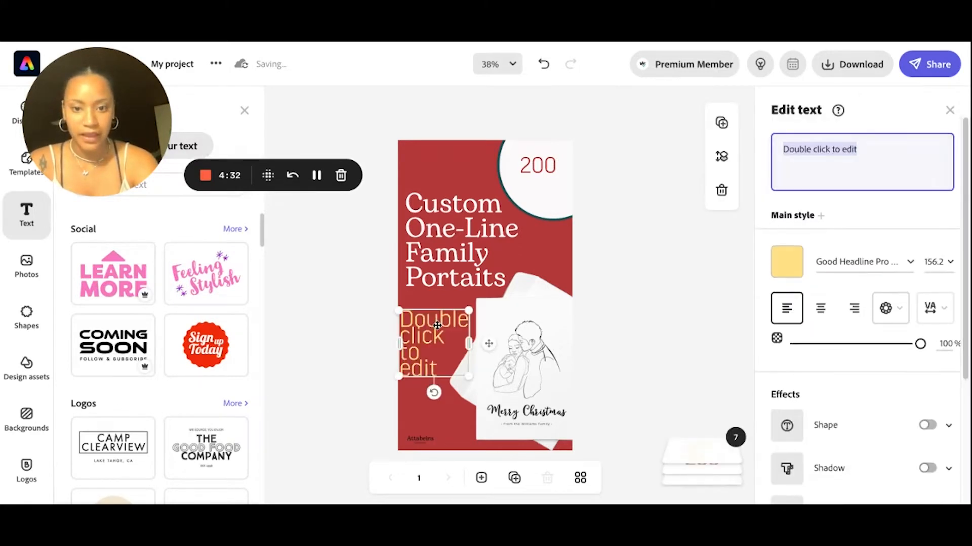
left_click_drag(435, 334, 544, 197)
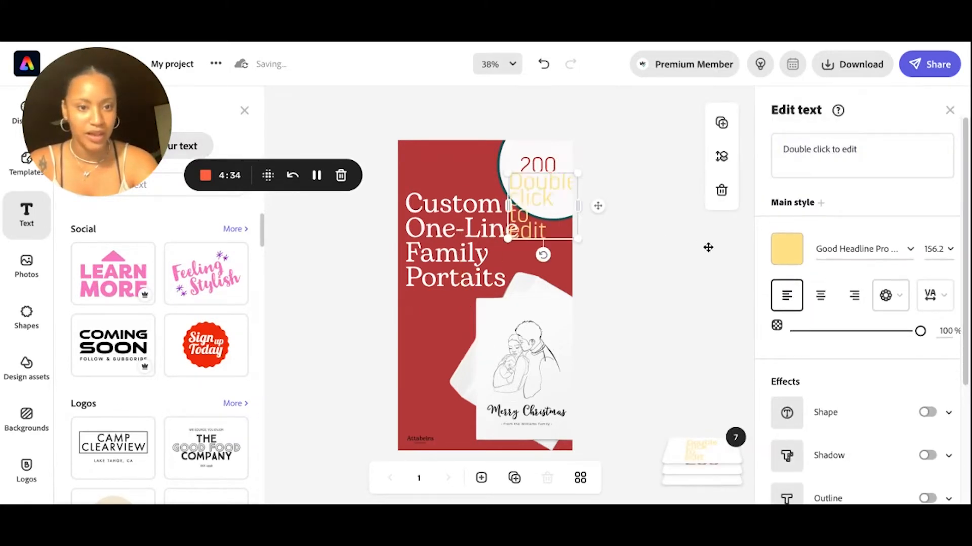
left_click(791, 253)
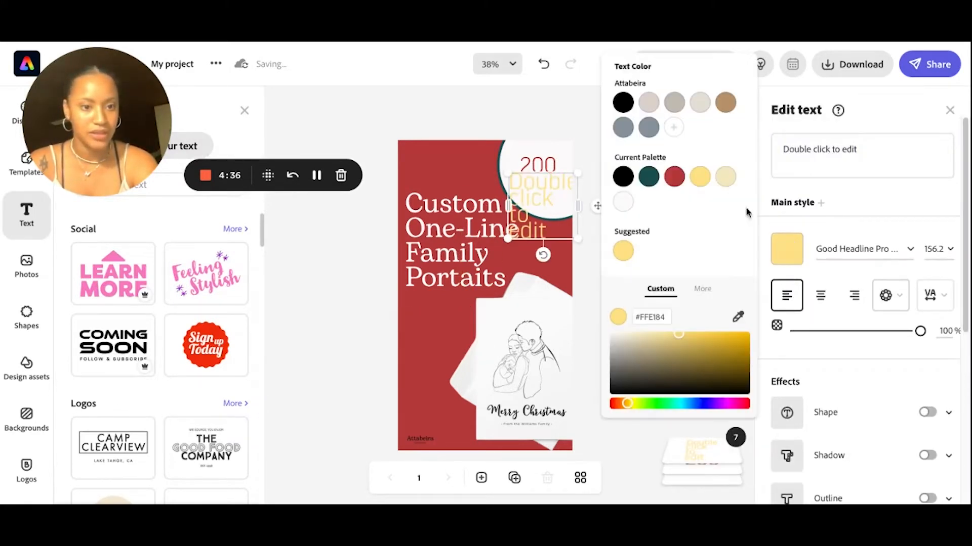
left_click(674, 177)
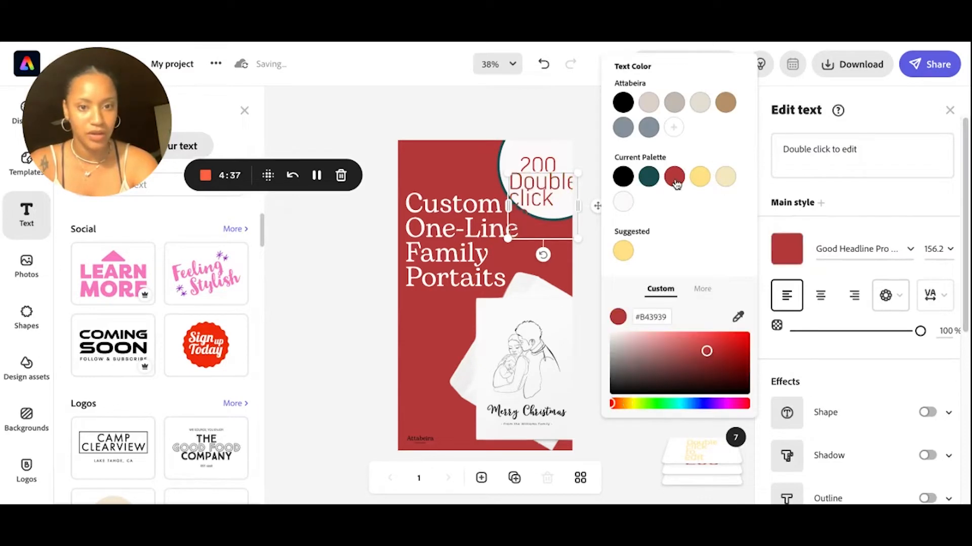
Replace the placeholder wording of the new red text with "USD".
triple_click(870, 151)
type("u")
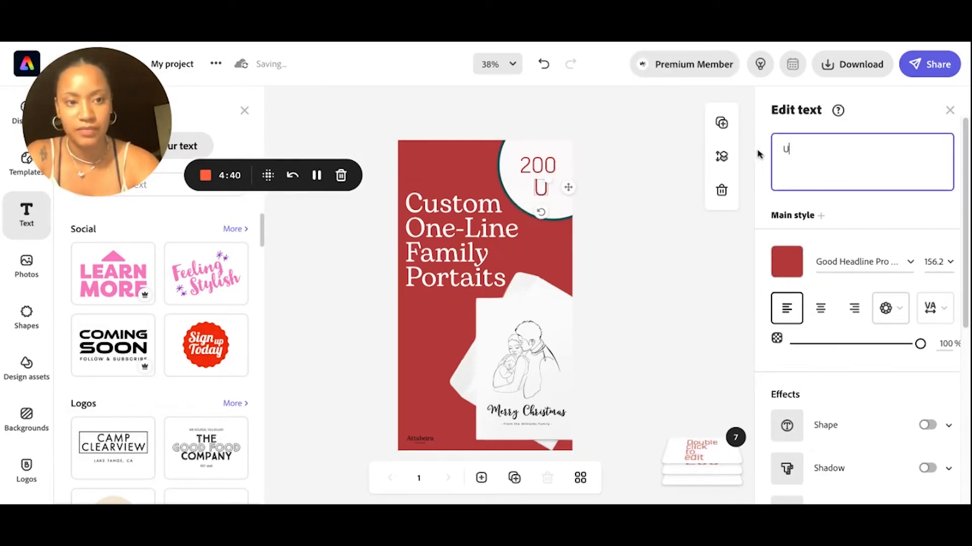
type("SD")
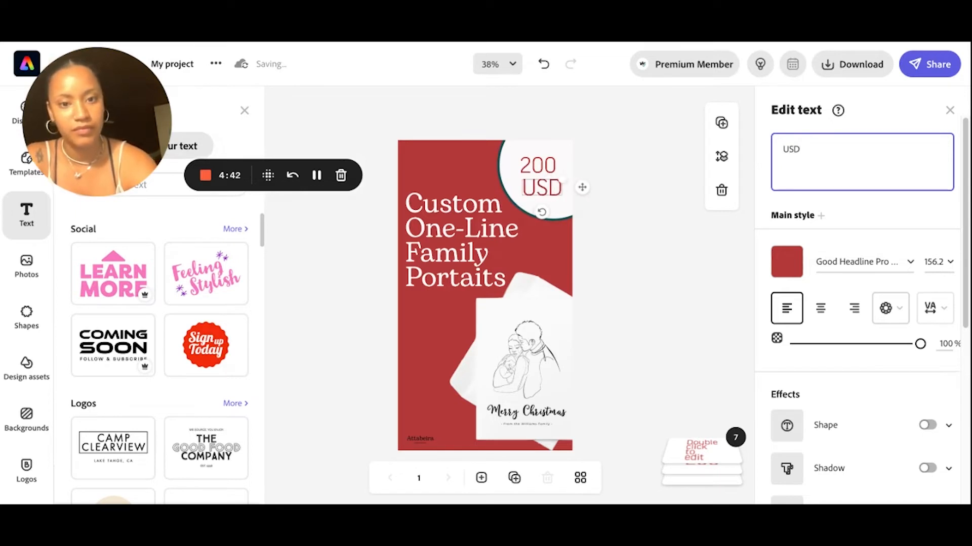
type("/")
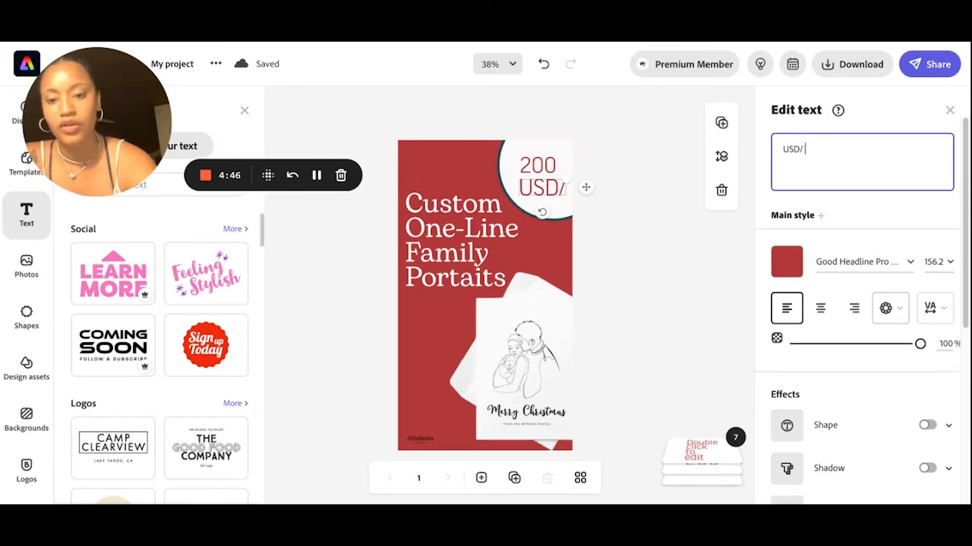
type(" 4 person")
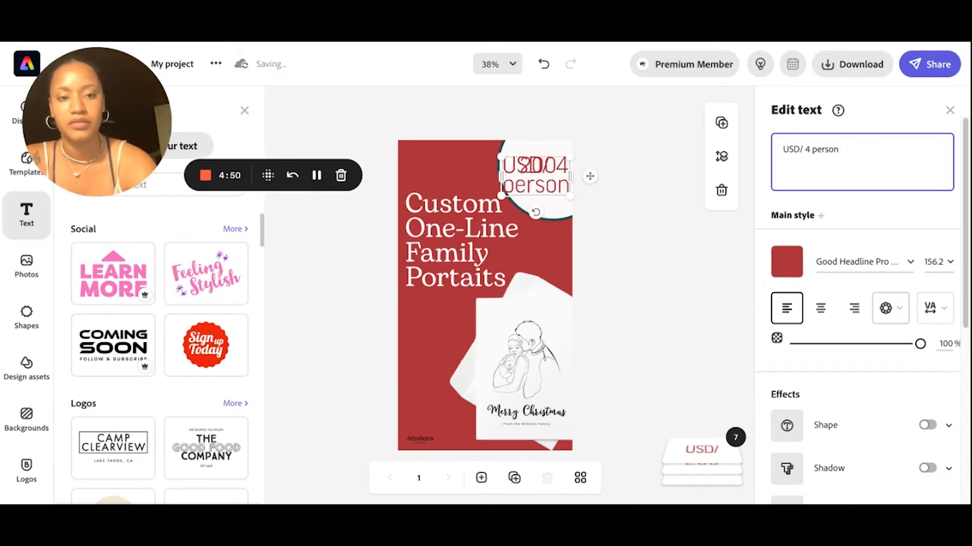
key("BackSpace")
key("BackSpace")
key("BackSpace")
key("BackSpace")
type("er")
key("BackSpace")
key("BackSpace")
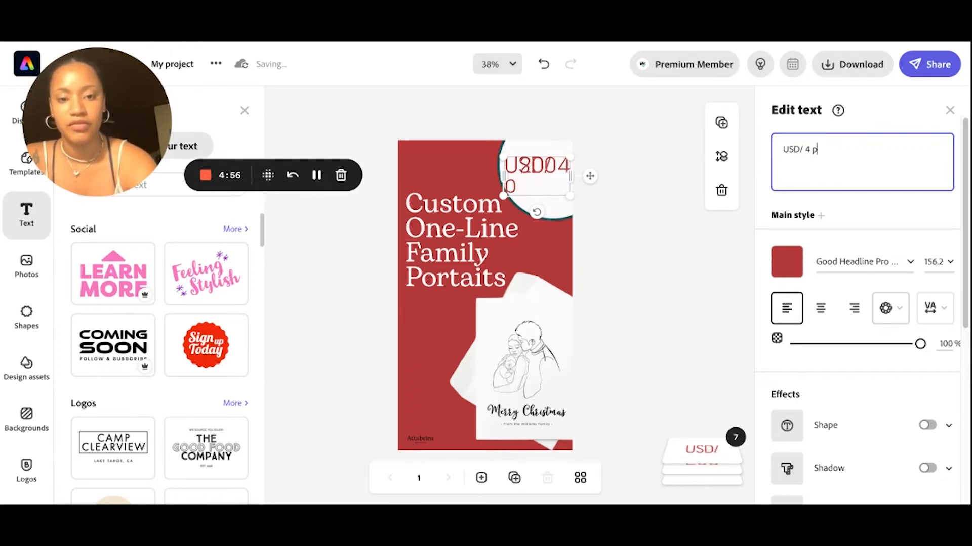
key("BackSpace")
key("BackSpace")
key("BackSpace")
key("BackSpace")
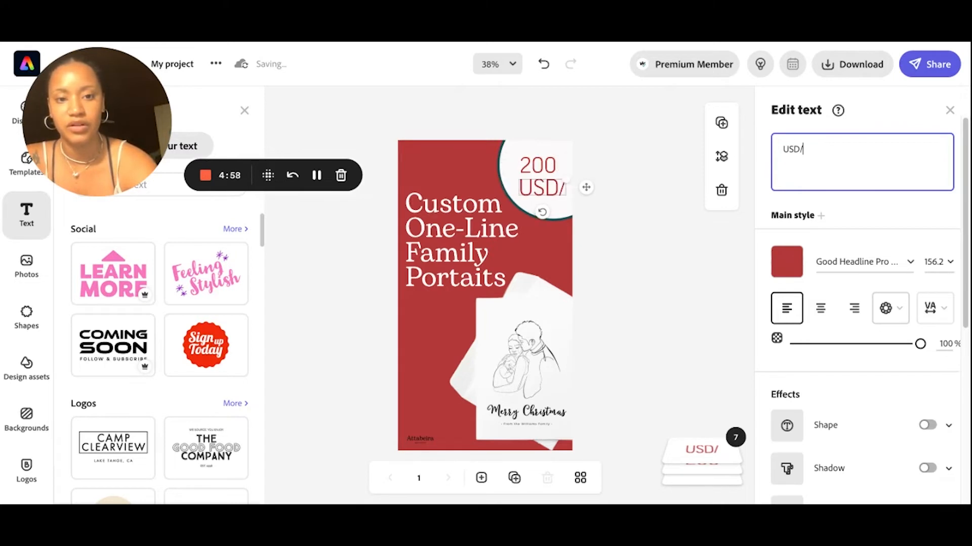
key("BackSpace")
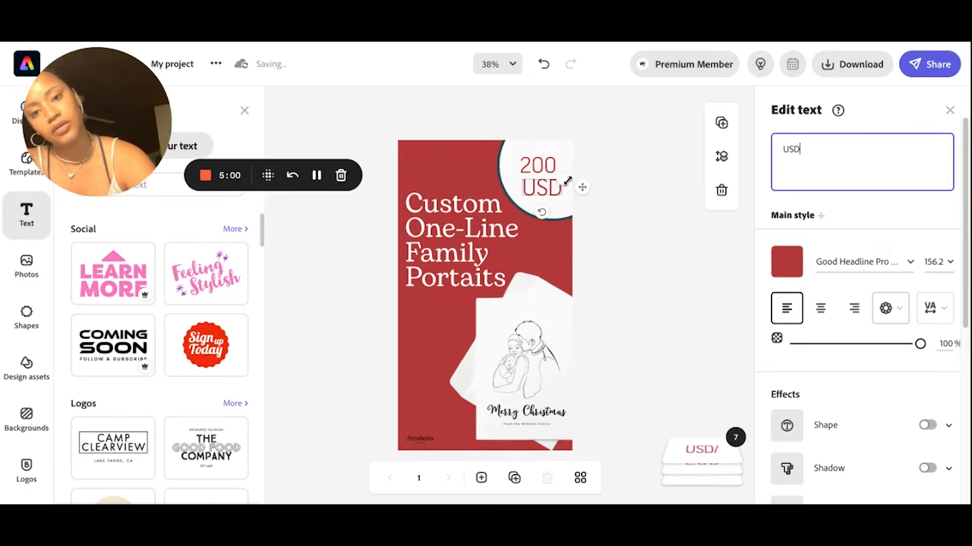
Shift the 200 text left within the white circle and place the USD text beside it, shrunk to size 82.9.
mouse_move(568, 180)
left_mouse_down()
mouse_move(556, 185)
mouse_move(575, 193)
mouse_move(576, 178)
left_mouse_up()
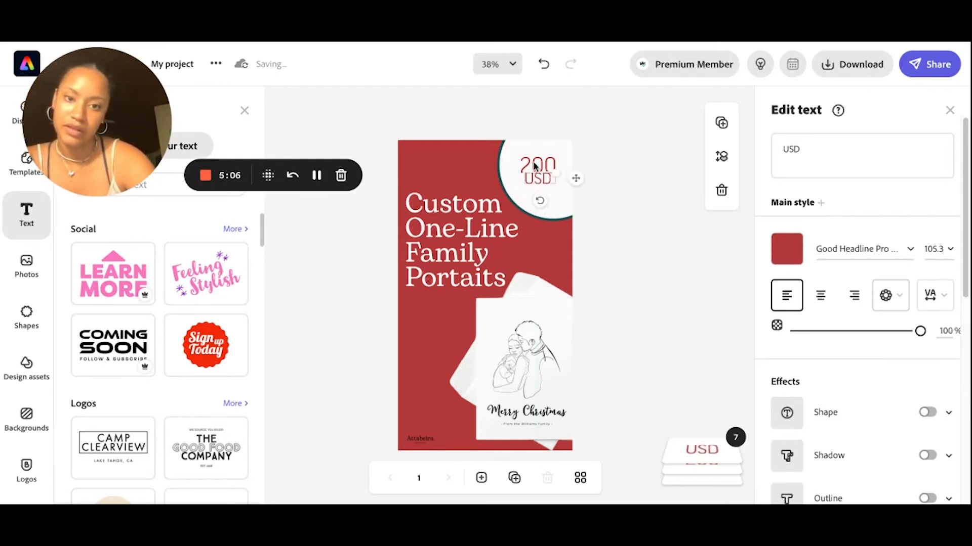
left_click(540, 162)
left_click_drag(577, 167, 576, 167)
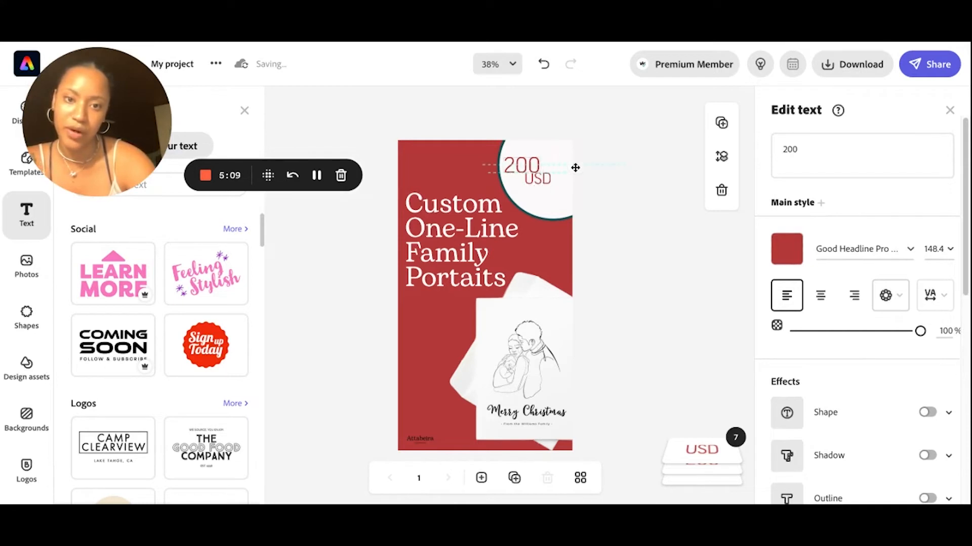
left_click(549, 180)
mouse_move(576, 180)
left_mouse_down()
mouse_move(567, 161)
mouse_move(585, 171)
left_mouse_up()
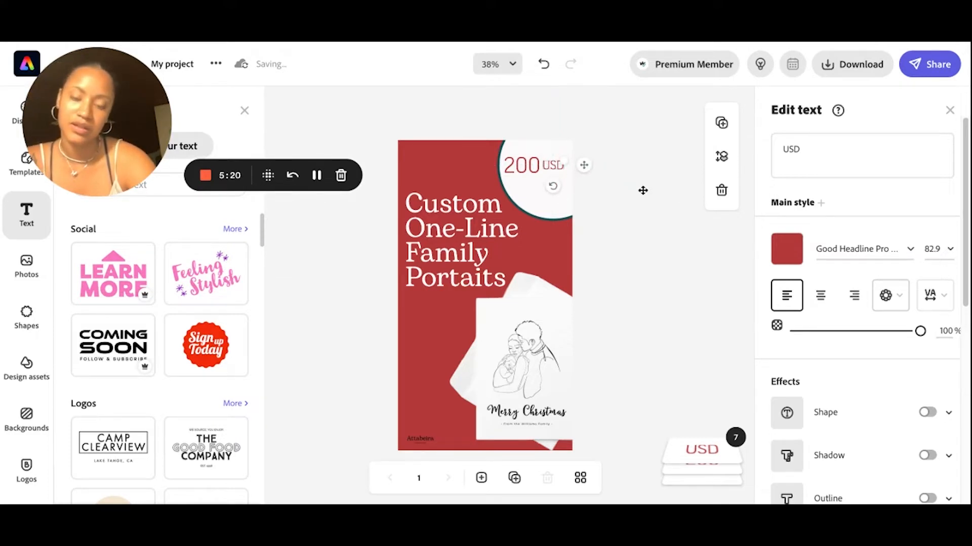
Add another text element to the poster reading "*max 5 people".
left_click(195, 145)
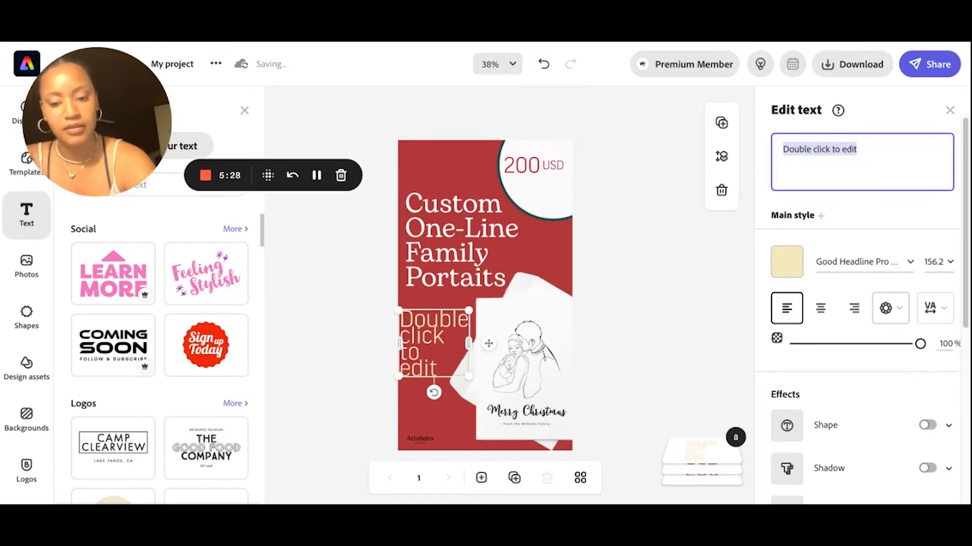
type("*fo")
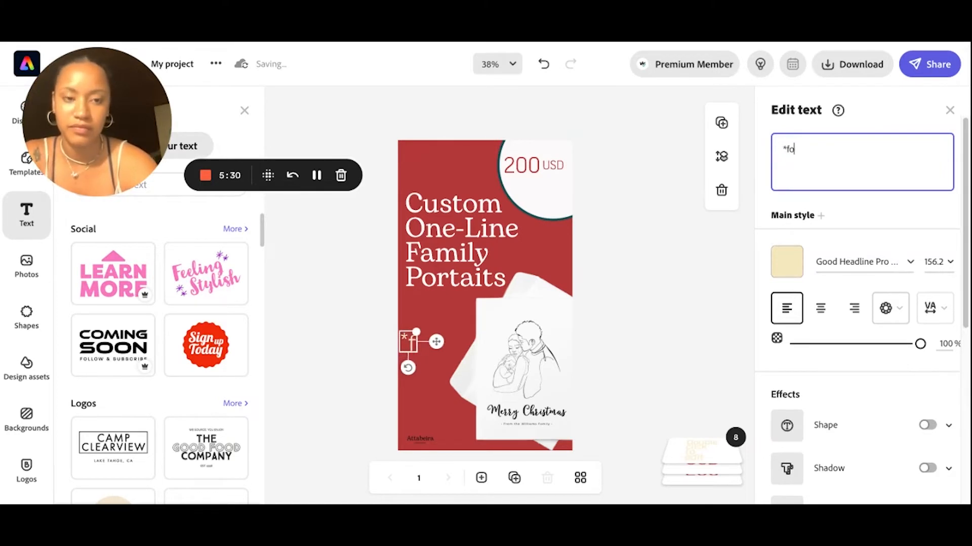
type("r famil")
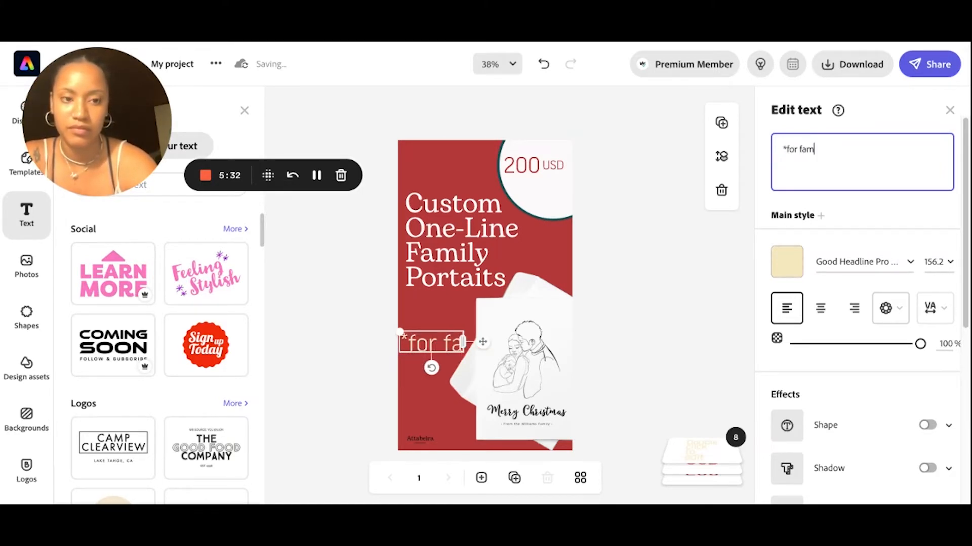
key("BackSpace")
key("BackSpace")
key("BackSpace")
key("BackSpace")
key("BackSpace")
key("BackSpace")
key("BackSpace")
key("BackSpace")
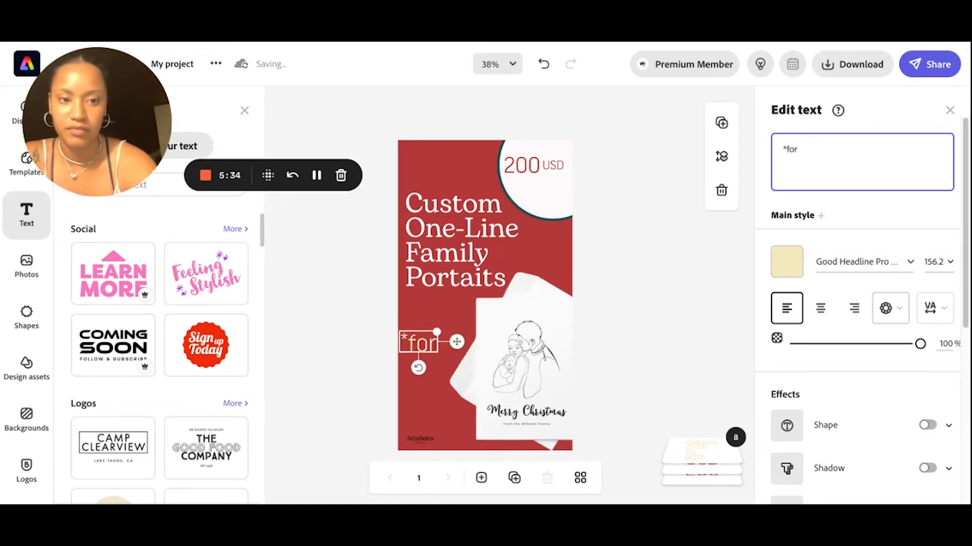
key("BackSpace")
type("ma")
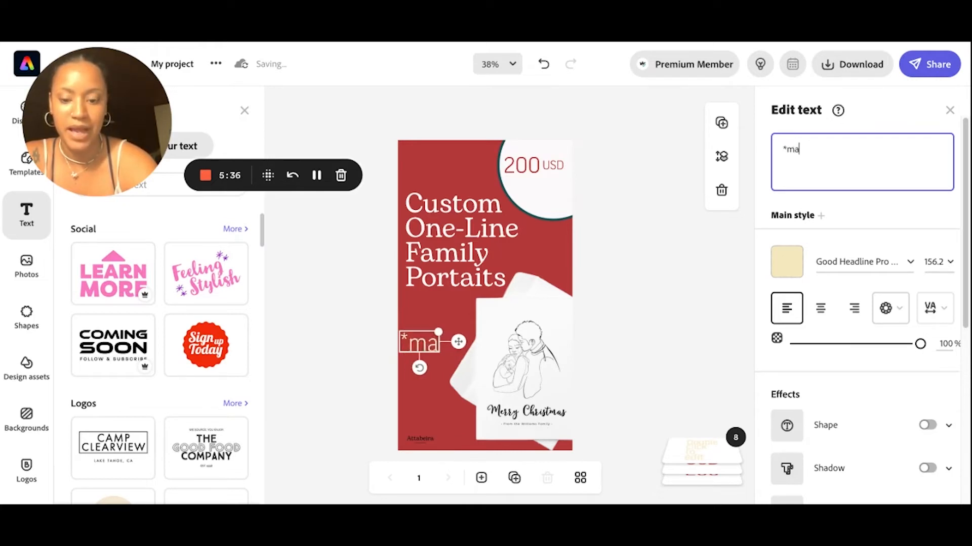
type("x 5 people")
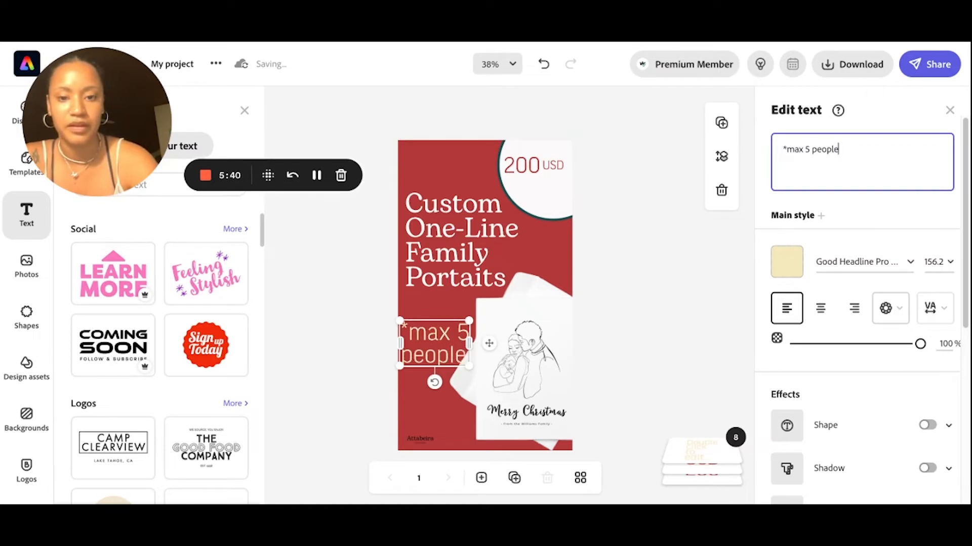
Style the "*max 5 people" text in red B43939 at size 18 and move it beneath the 200 in the white circle.
left_click(783, 269)
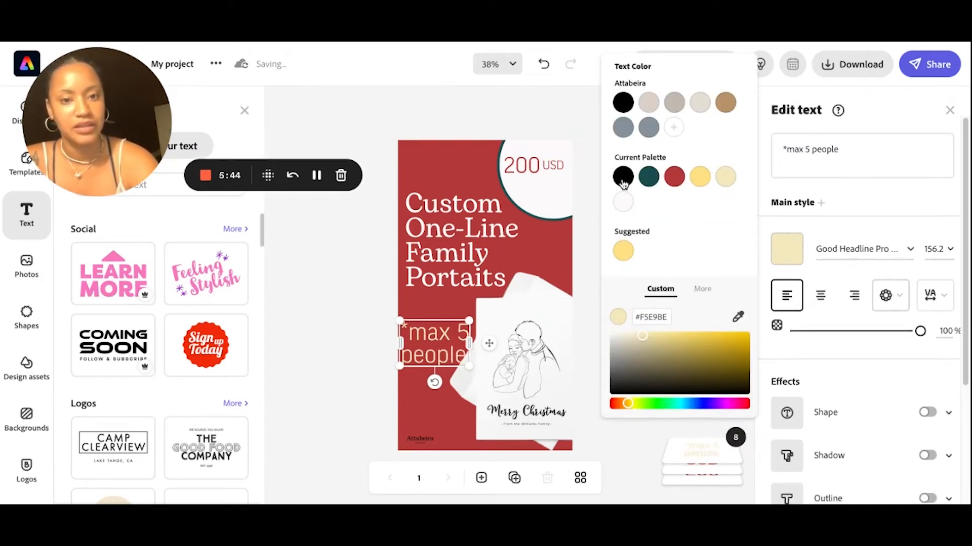
left_click(675, 181)
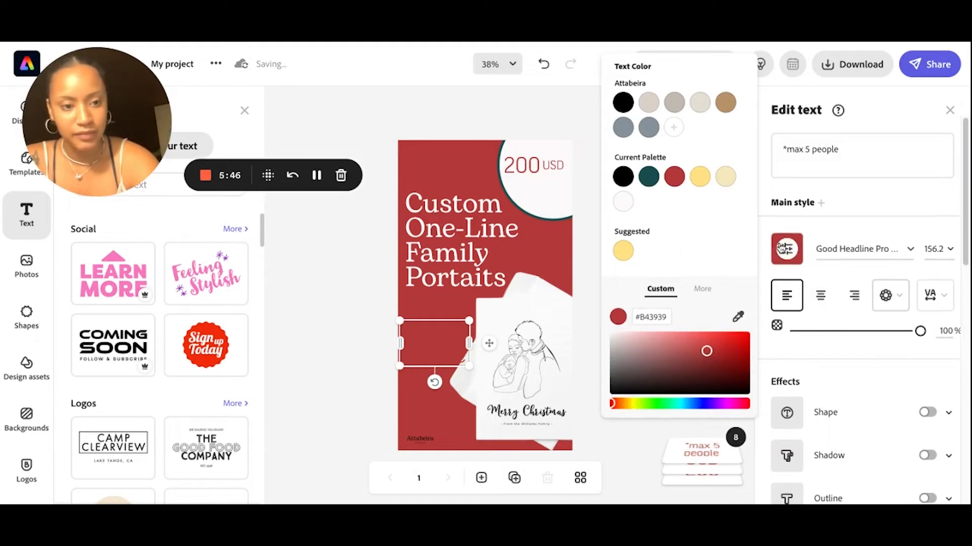
left_click(947, 250)
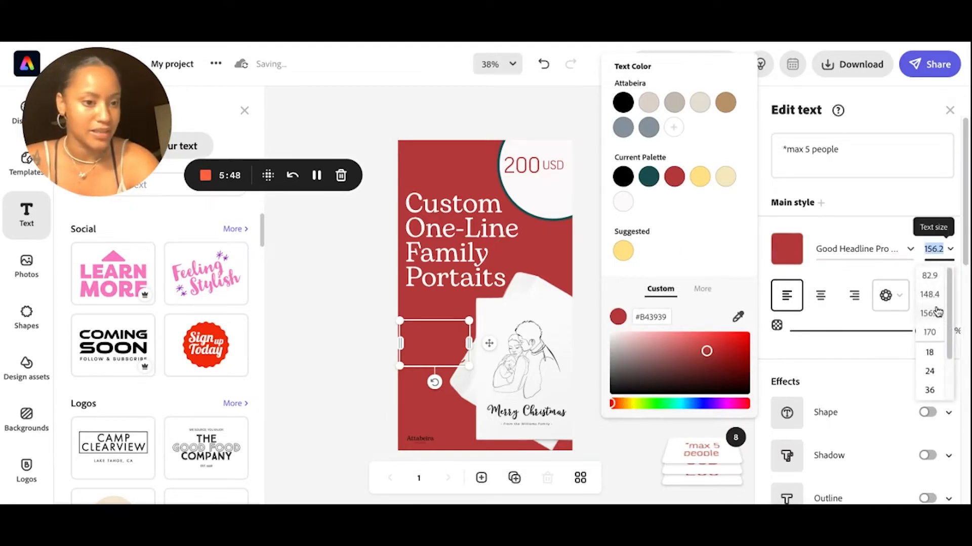
left_click(930, 353)
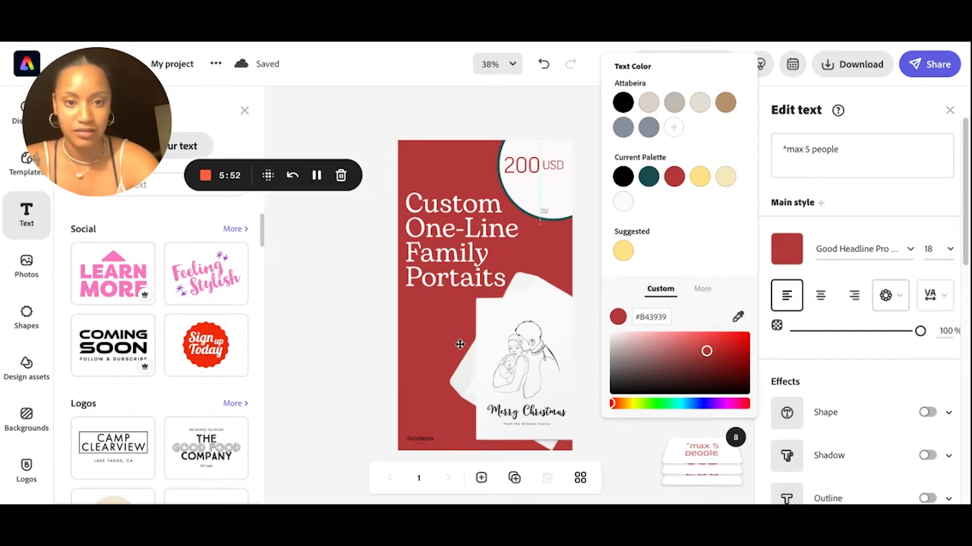
left_click(553, 181)
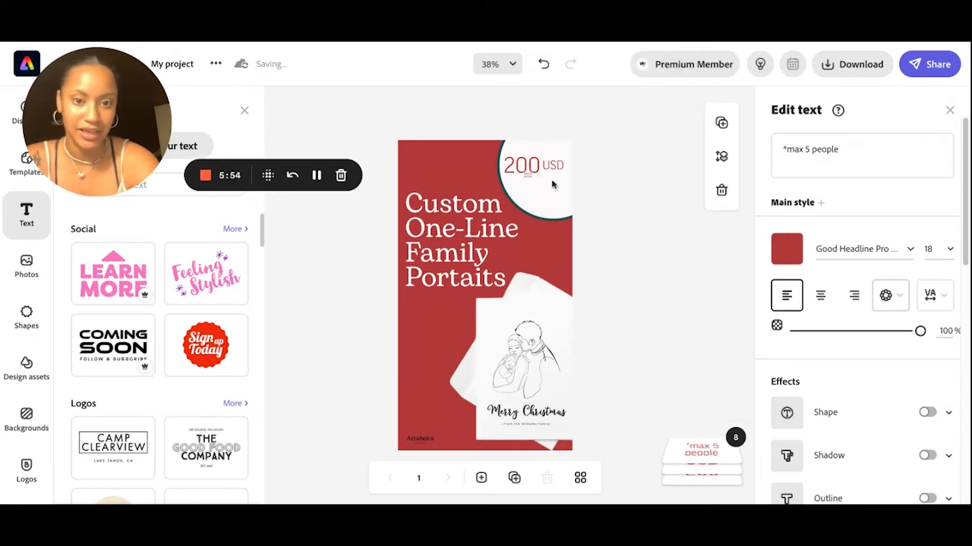
Enlarge the "*max 5 people" text to size 48 and widen its box so it fits on one line below the price.
left_click(950, 253)
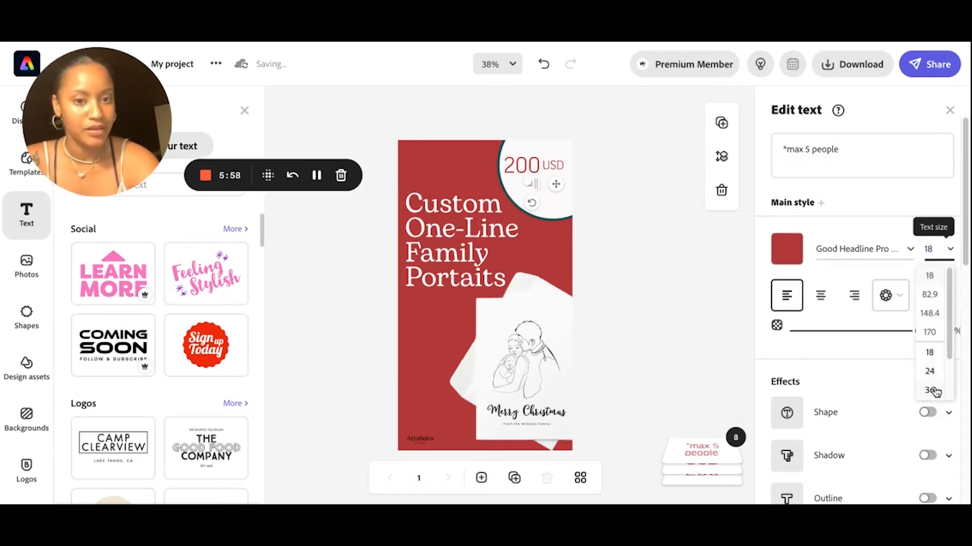
left_click(935, 390)
left_click(950, 259)
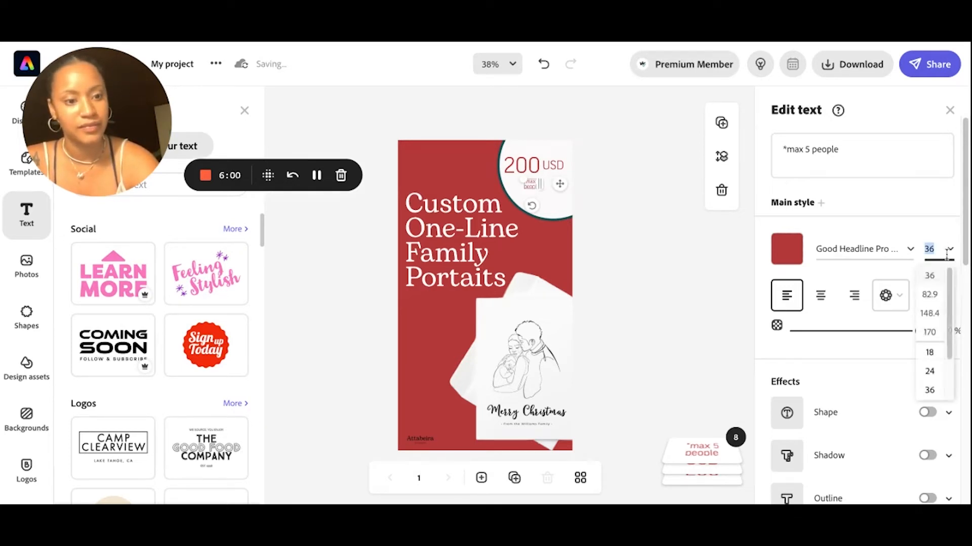
left_click(926, 375)
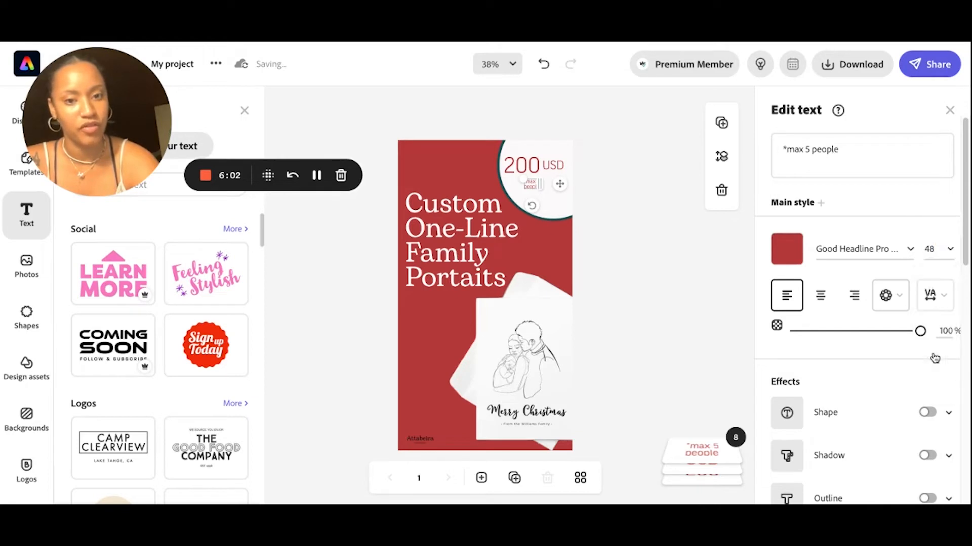
left_click_drag(542, 184, 580, 190)
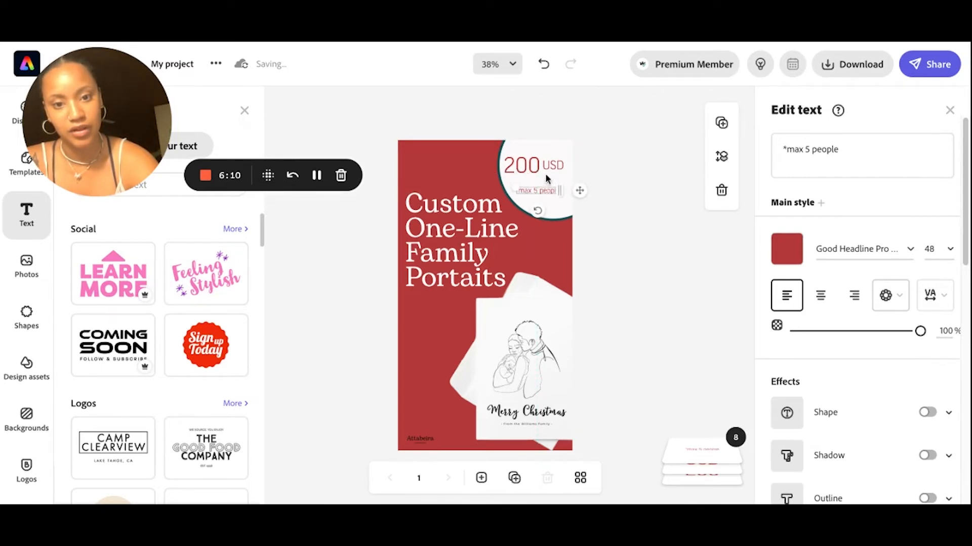
Move 200 and USD together down and right, closer to the "*max 5 people" line, and shift that line slightly right beneath them.
left_click_drag(582, 152, 524, 179)
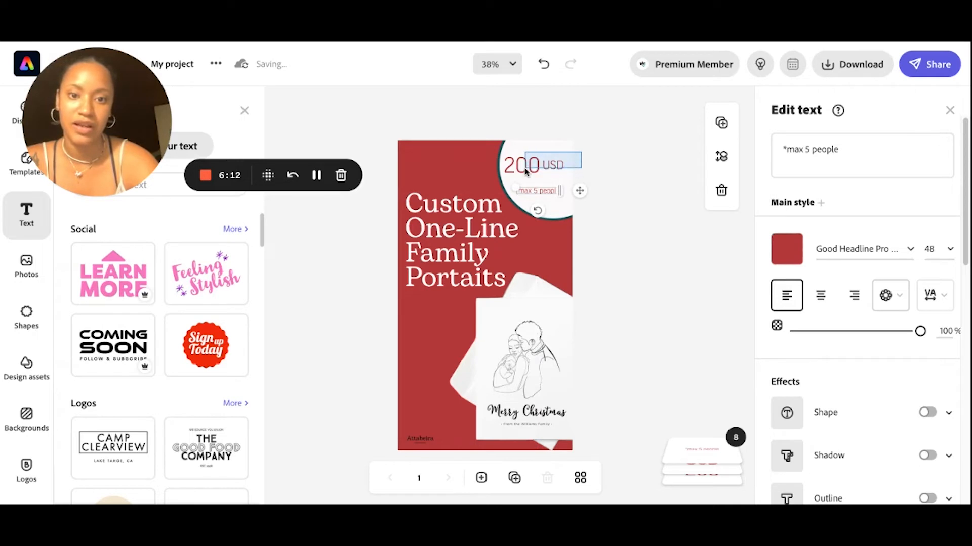
left_click(643, 178)
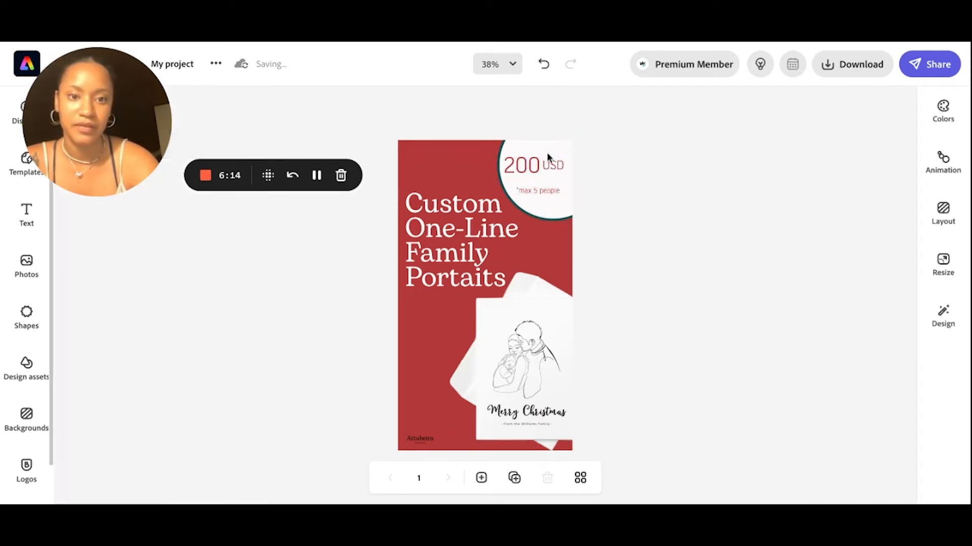
left_click_drag(552, 162, 528, 174)
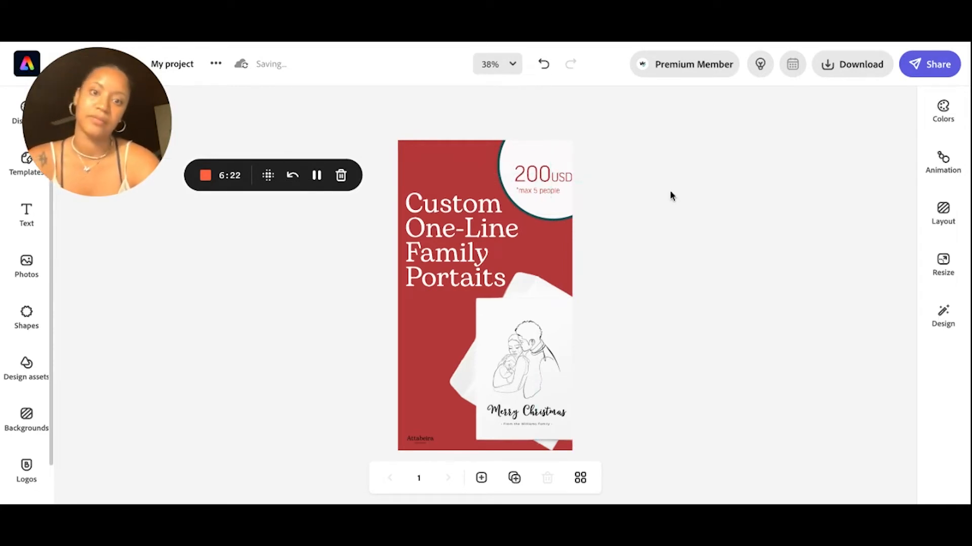
left_click(543, 191)
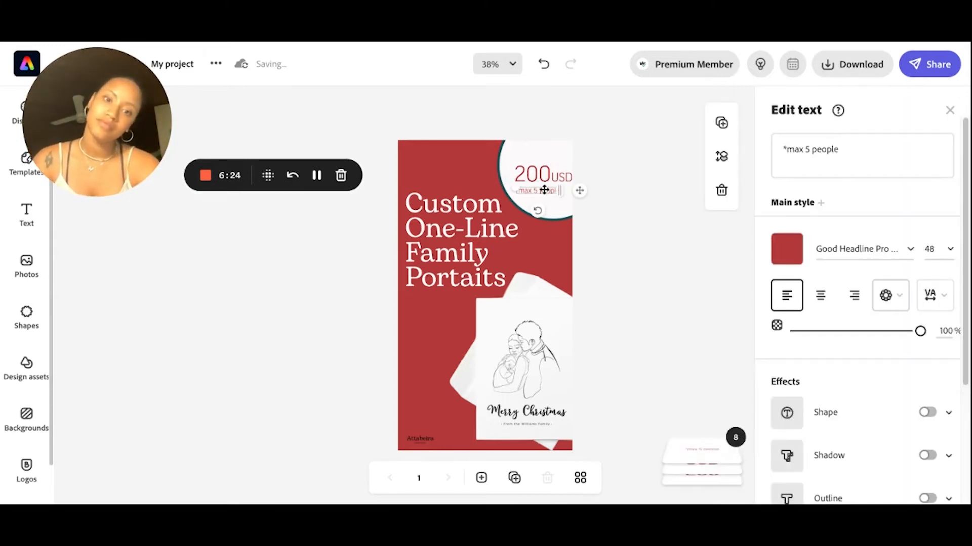
mouse_move(542, 191)
left_mouse_down()
mouse_move(536, 184)
mouse_move(546, 195)
left_mouse_up()
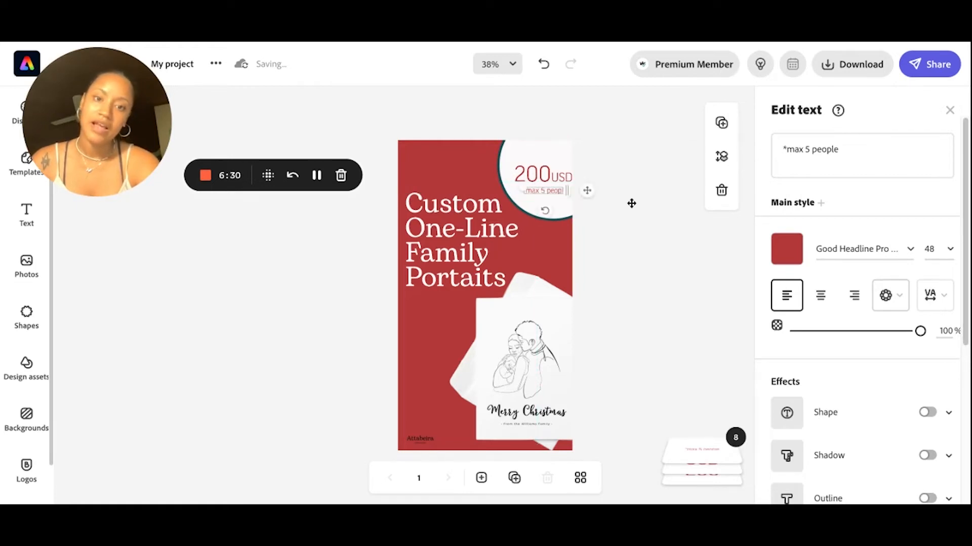
Reduce the USD text beside the 200 in the white circle to size 60.
left_click(631, 204)
scroll(631, 204, "up", 5)
scroll(631, 204, "down", 7)
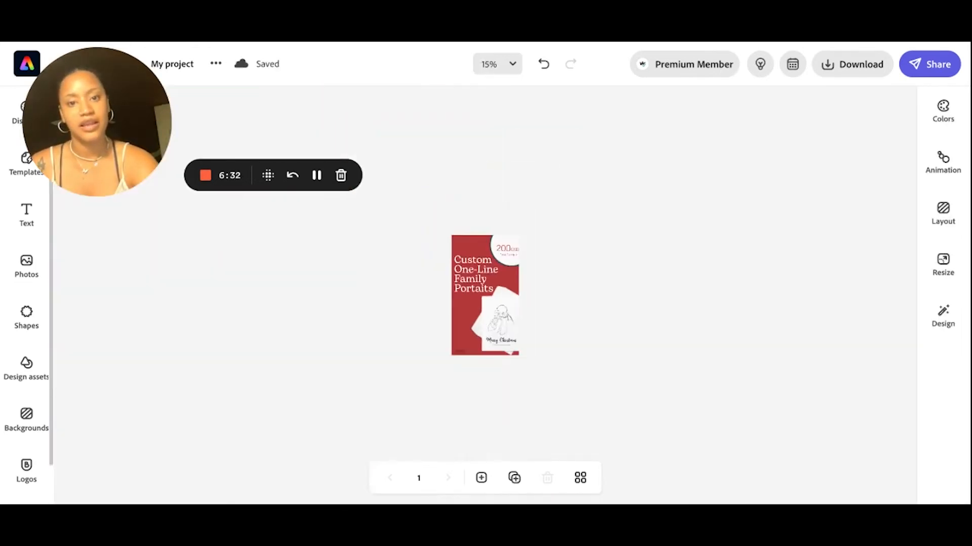
scroll(571, 261, "up", 3)
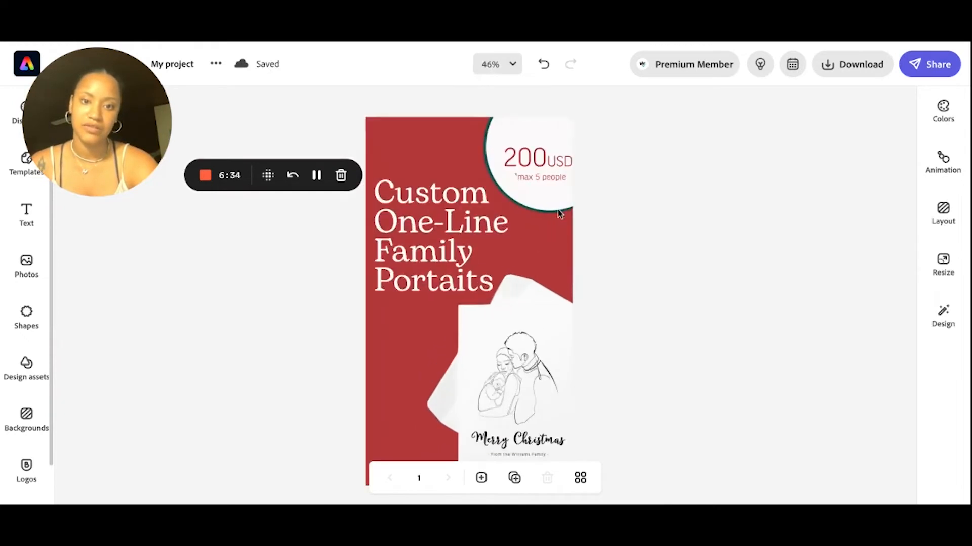
left_click(565, 159)
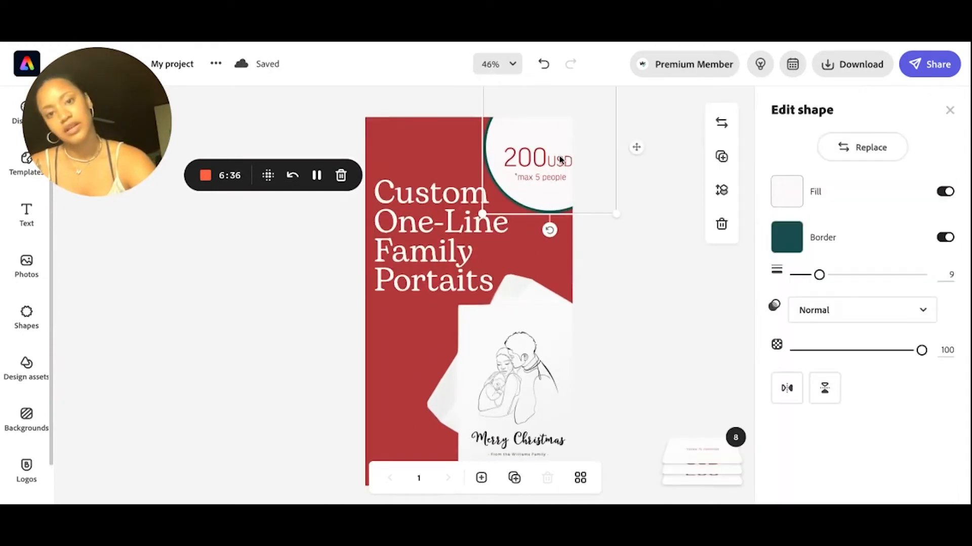
left_click(564, 158)
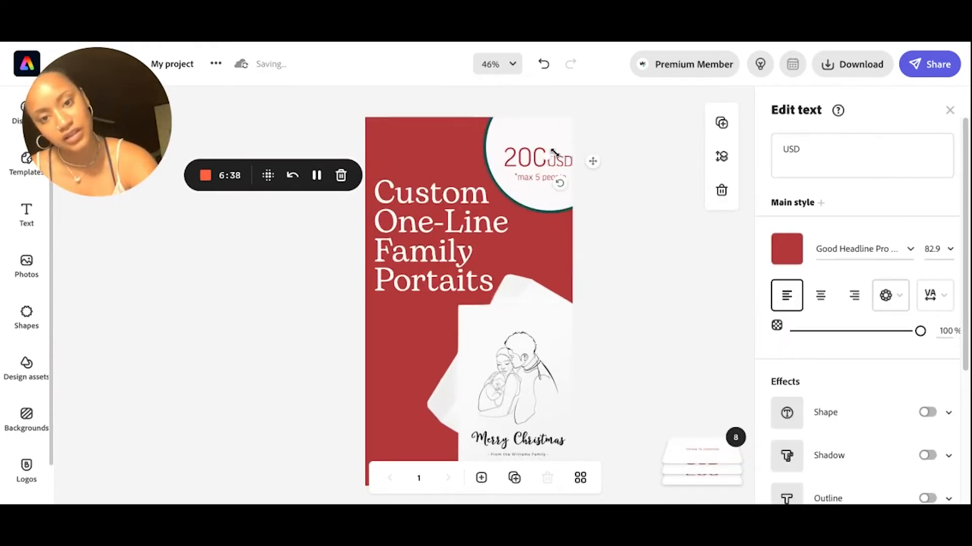
left_click_drag(548, 157, 549, 159)
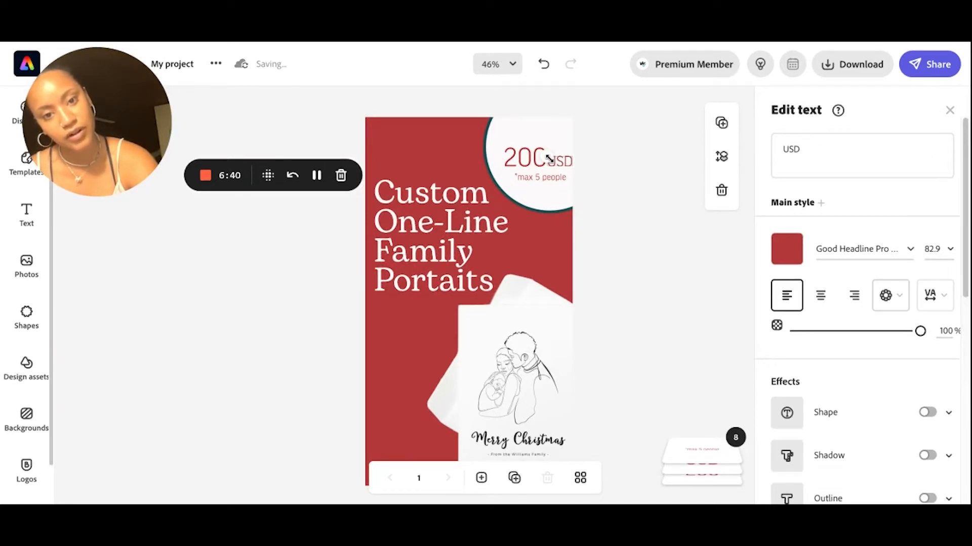
left_click(944, 249)
scroll(934, 385, "down", 1)
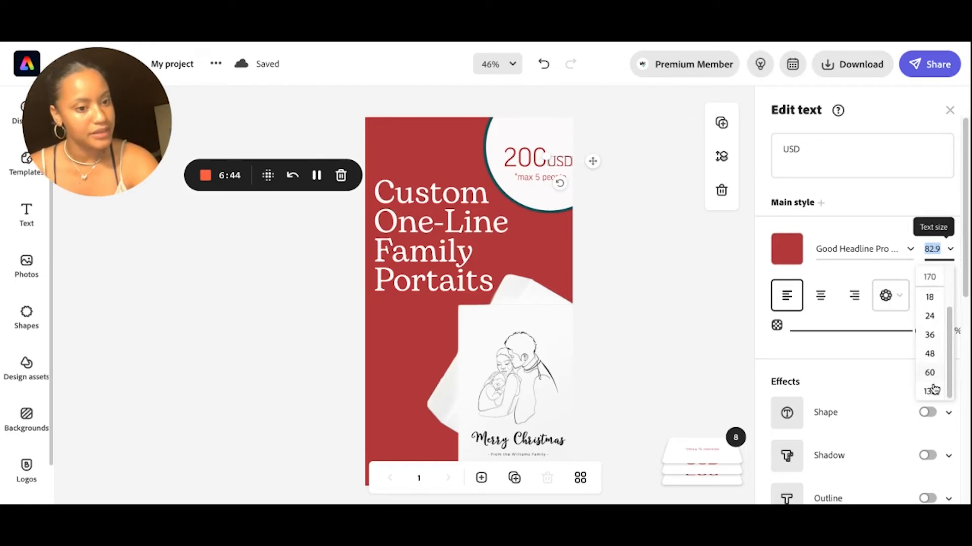
left_click(931, 373)
left_click(653, 227)
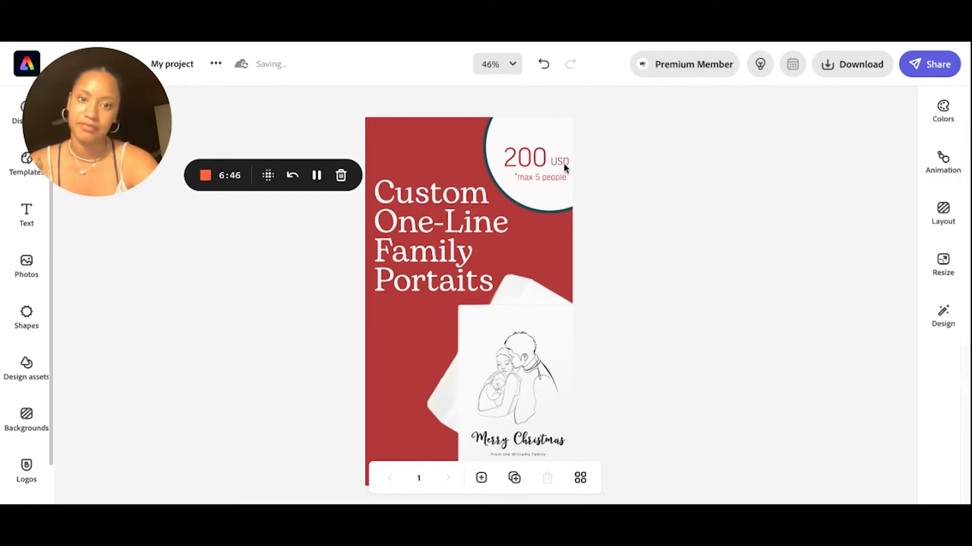
Add a dollar sign in front of the 200 so the price text reads "$200".
left_click(520, 157)
left_click(779, 152)
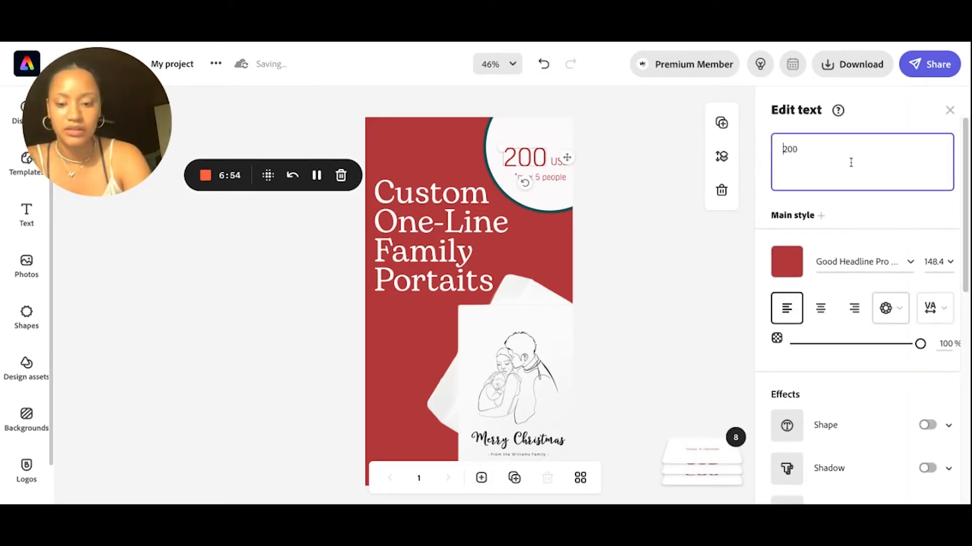
type("$")
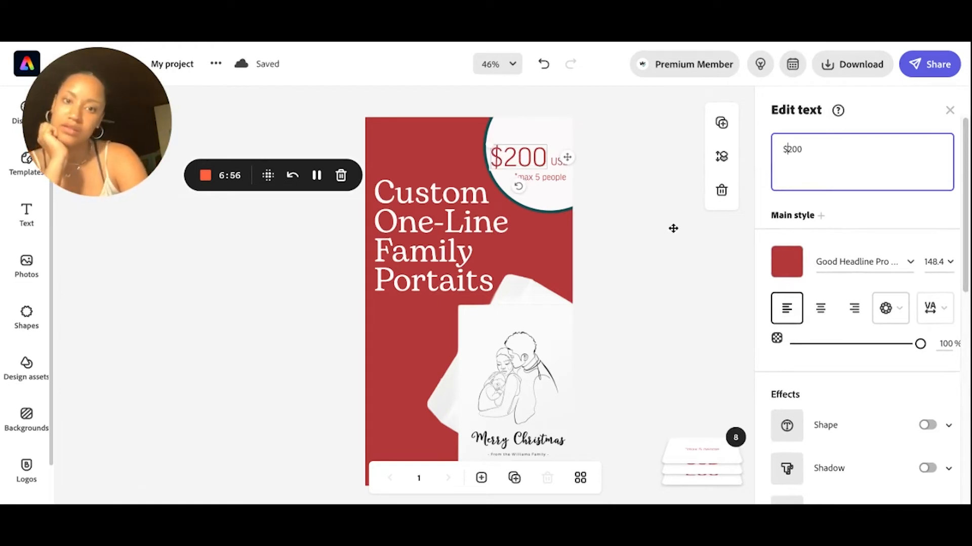
left_click(673, 229)
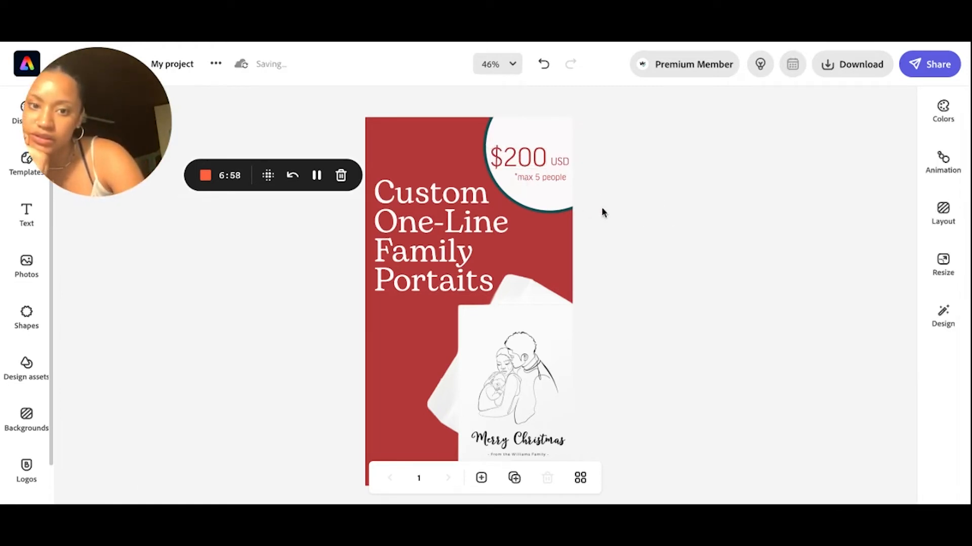
Review the whole poster layout at different magnifications, from the price circle to the logo at the bottom.
scroll(612, 280, "down", 1)
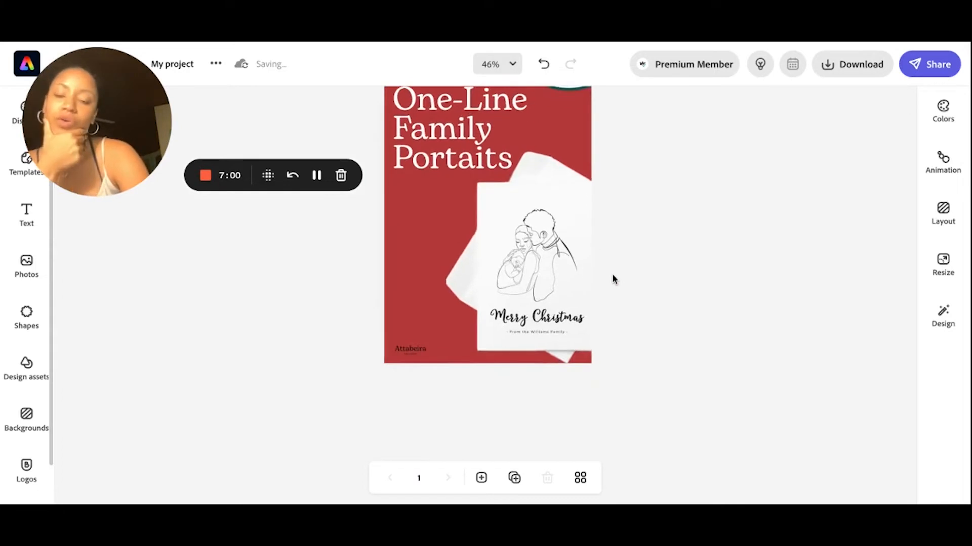
scroll(612, 280, "up", 3)
scroll(621, 228, "down", 1)
scroll(621, 229, "down", 2)
scroll(621, 229, "up", 2)
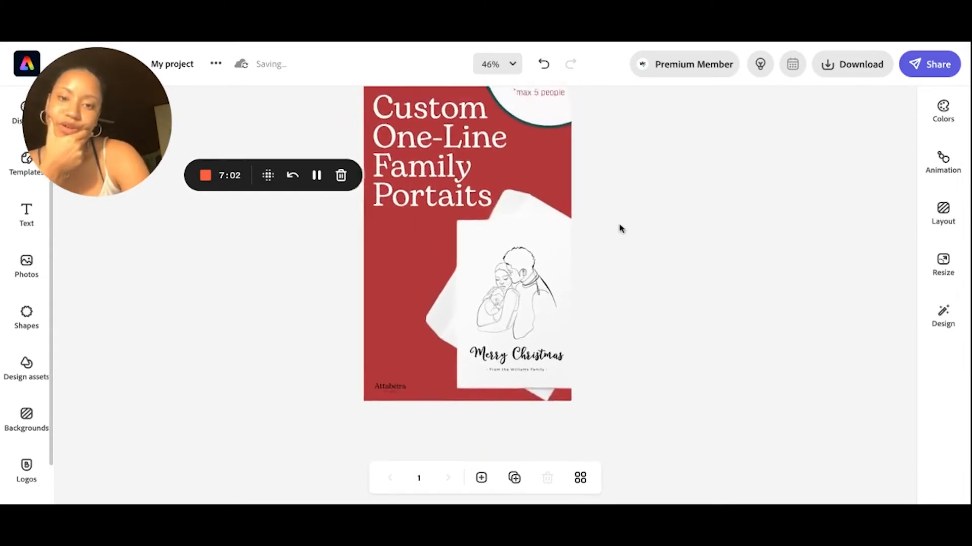
scroll(622, 229, "left", 1)
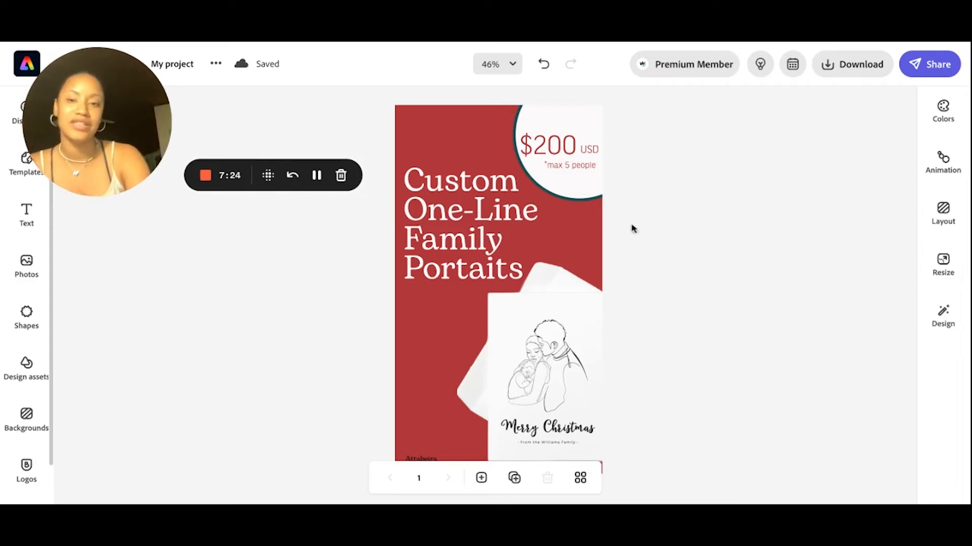
scroll(718, 299, "down", 3)
scroll(718, 298, "up", 2)
scroll(719, 299, "right", 1)
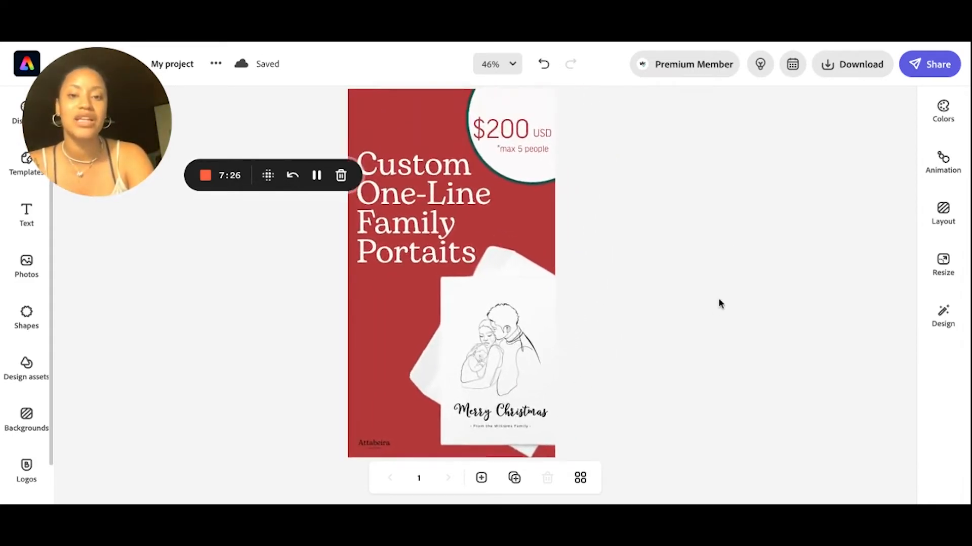
scroll(601, 294, "down", 5)
scroll(601, 293, "up", 7)
scroll(601, 293, "down", 5)
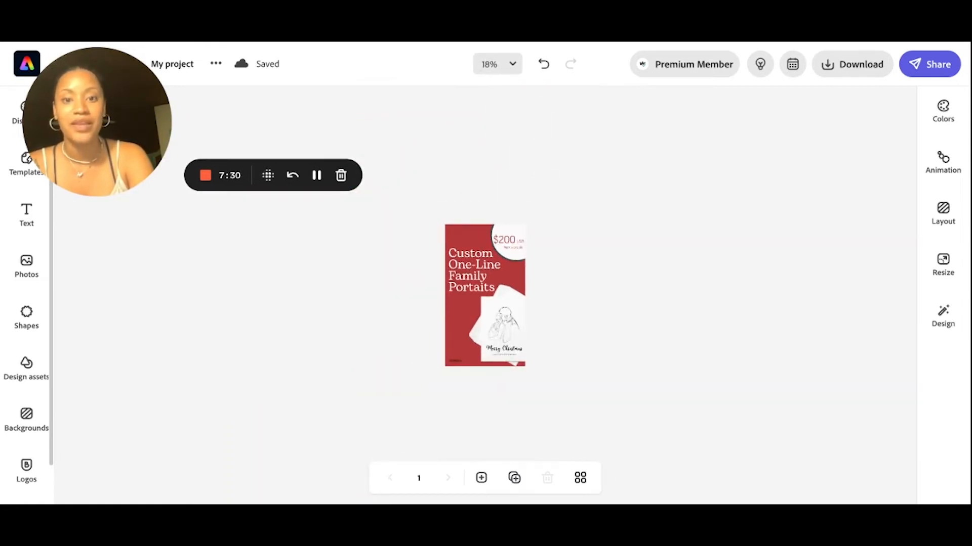
scroll(485, 296, "up", 4)
scroll(484, 296, "down", 2)
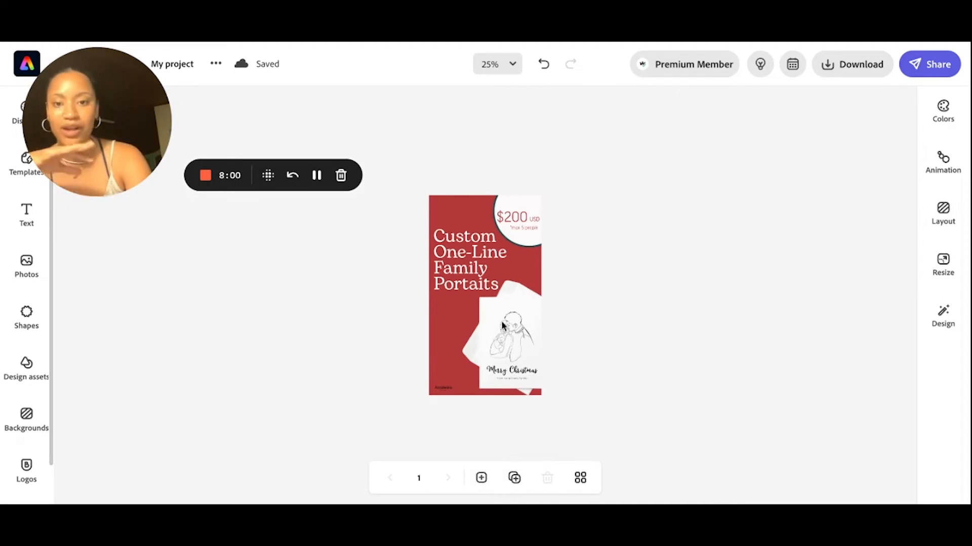
Add a square Instagram page to the project and copy all of the poster's elements onto it.
left_click(481, 478)
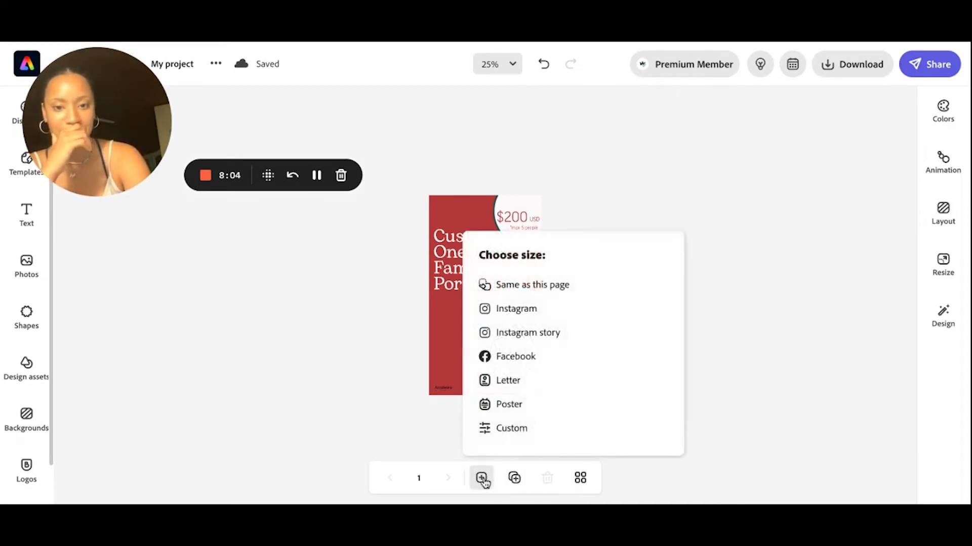
left_click(540, 318)
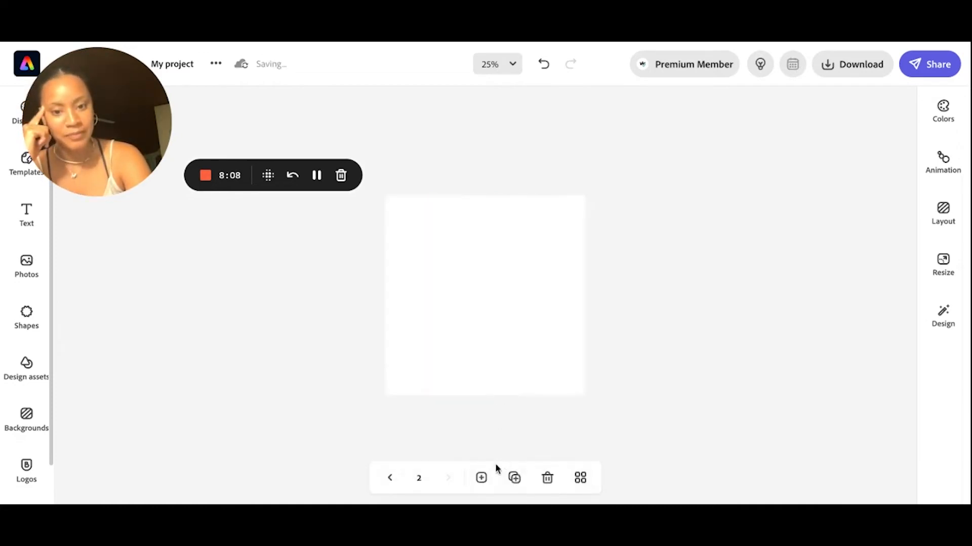
left_click(388, 479)
left_click_drag(422, 176, 601, 427)
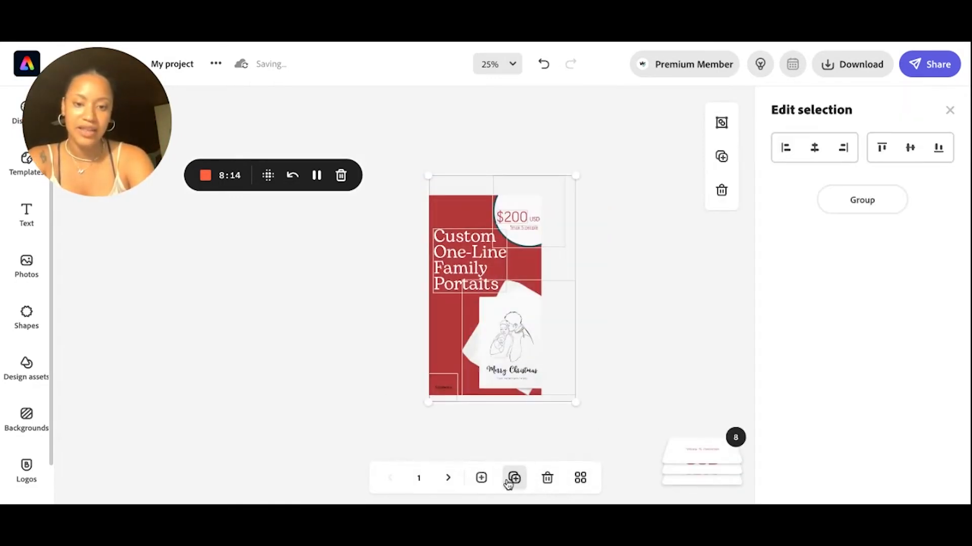
left_click(447, 479)
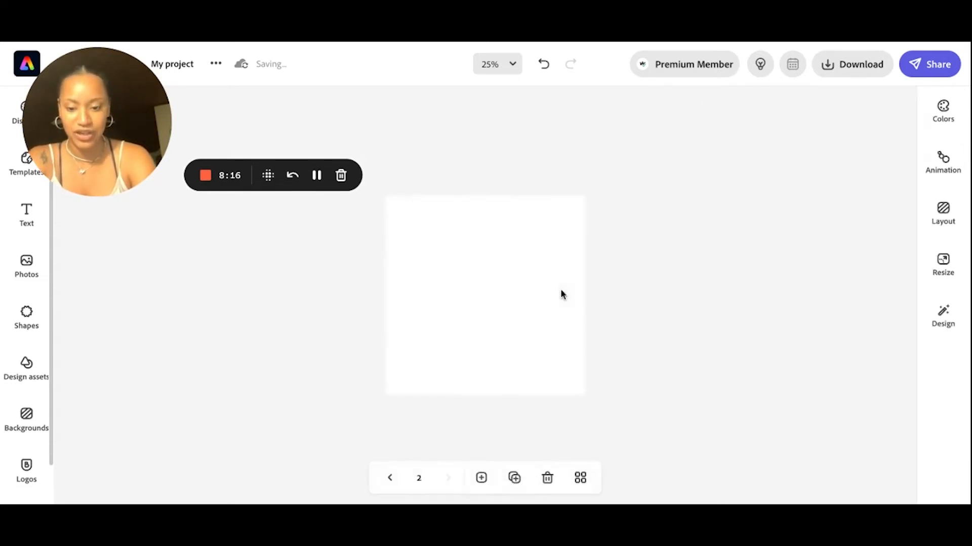
key("ctrl+v")
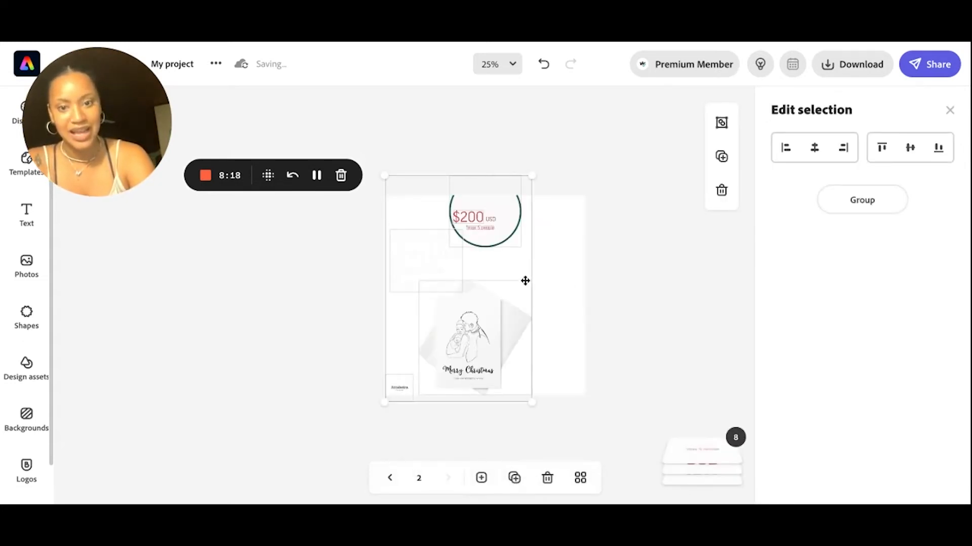
Set the Instagram page's background to the solid red B43939.
left_click(568, 260)
left_click(846, 187)
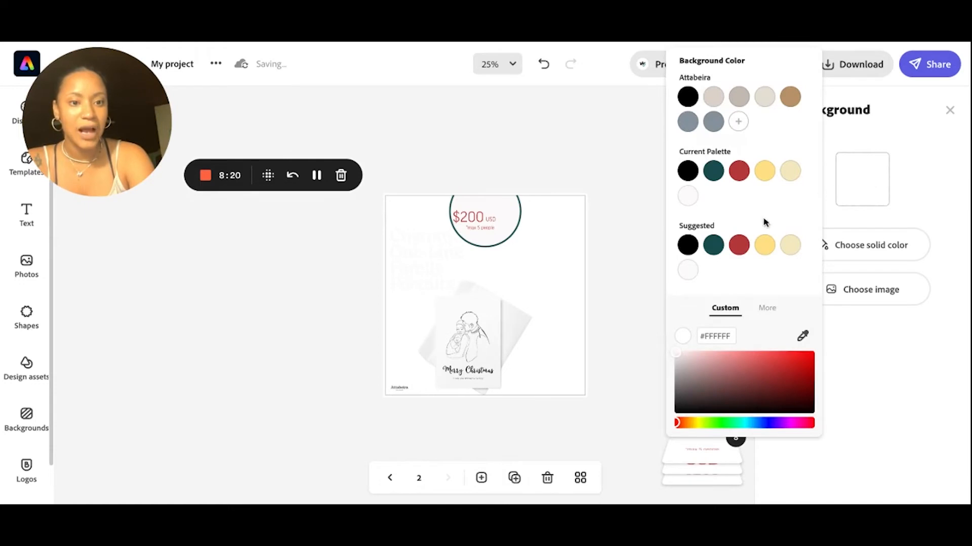
left_click(738, 245)
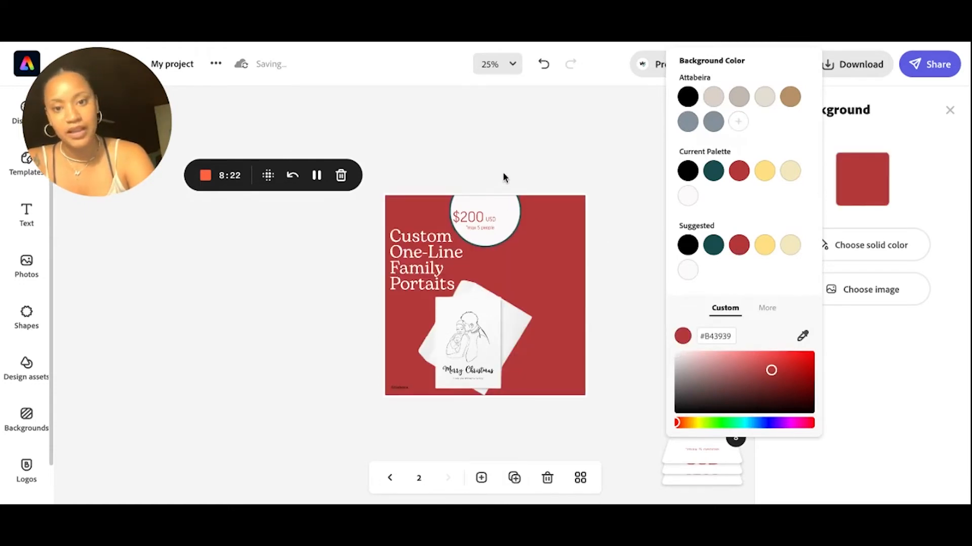
Enlarge the white price circle and move it with its price text into the Instagram page's upper-right corner.
left_click(498, 187)
left_click(499, 189)
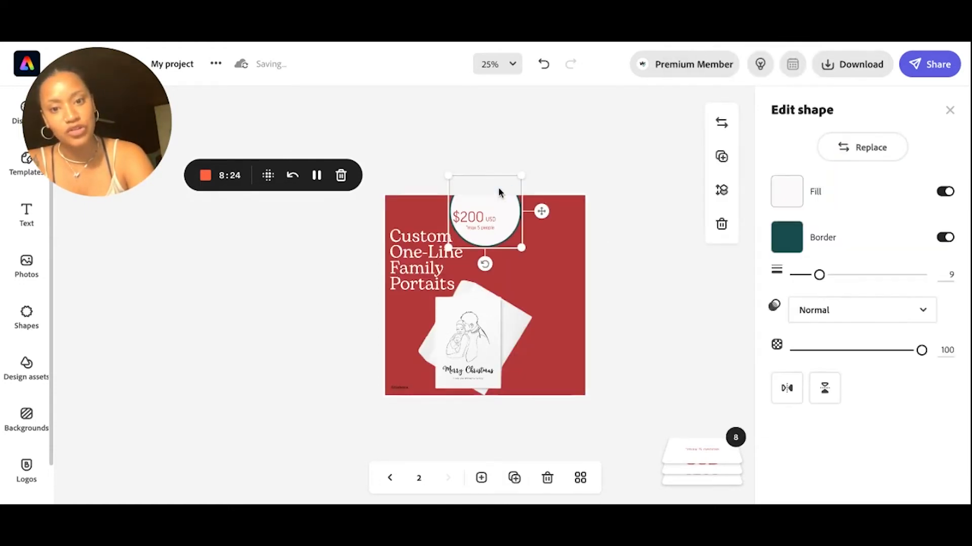
left_click_drag(521, 179, 552, 145)
left_click_drag(539, 211, 406, 161)
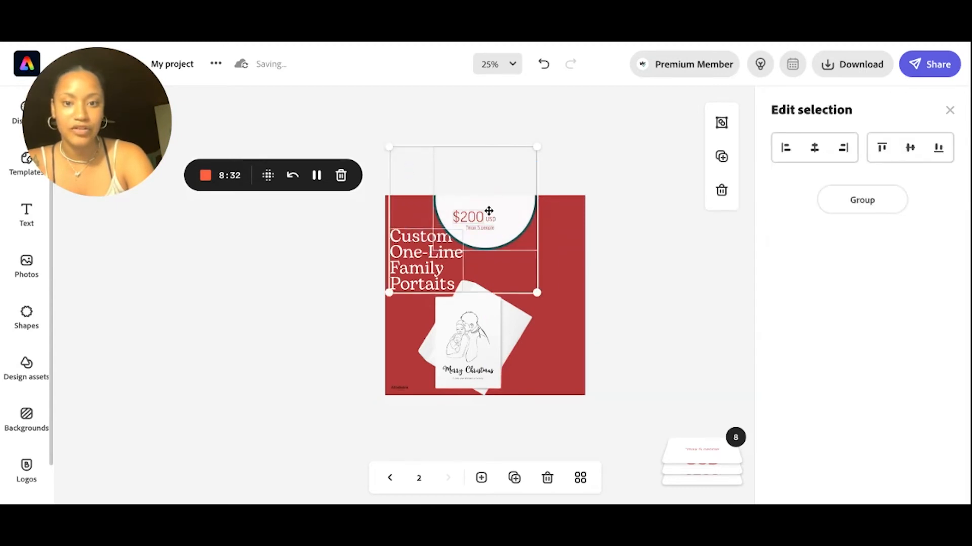
left_click_drag(488, 211, 555, 212)
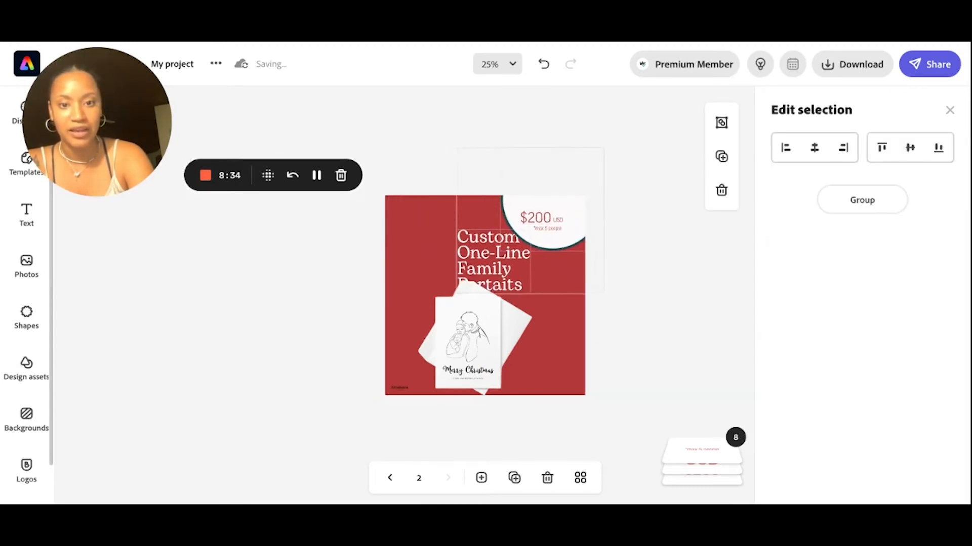
left_click(645, 311)
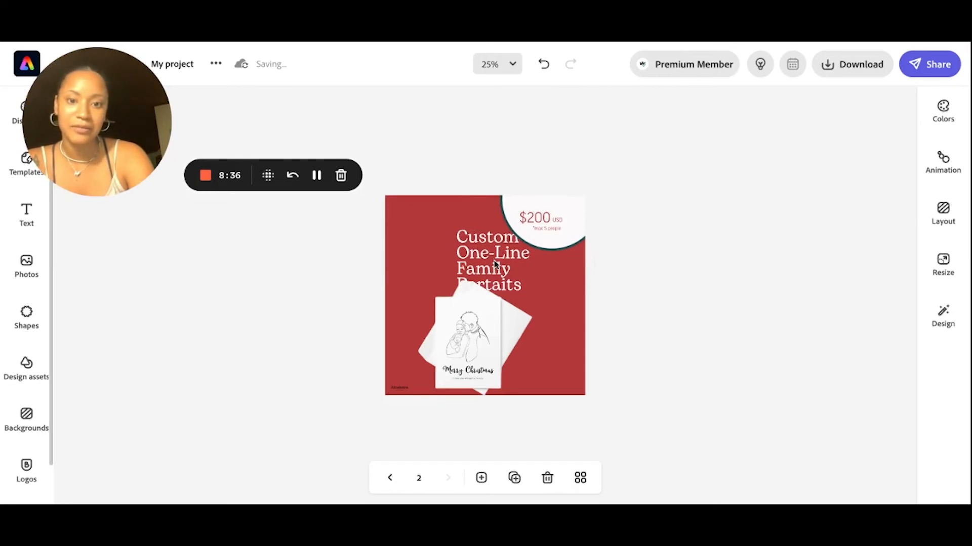
Move the Custom One-Line heading to the Instagram page's upper-left area and enlarge it to size 115.
left_click_drag(494, 263, 433, 247)
left_click_drag(468, 278, 484, 289)
Move the Merry Christmas card image to the Instagram page's lower-right corner and enlarge it.
left_click_drag(433, 351, 505, 351)
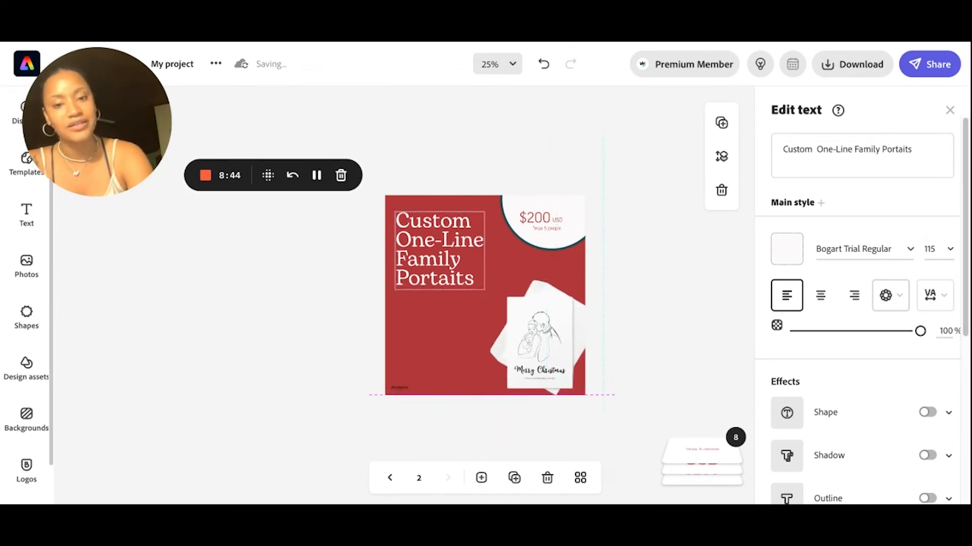
left_click(549, 339)
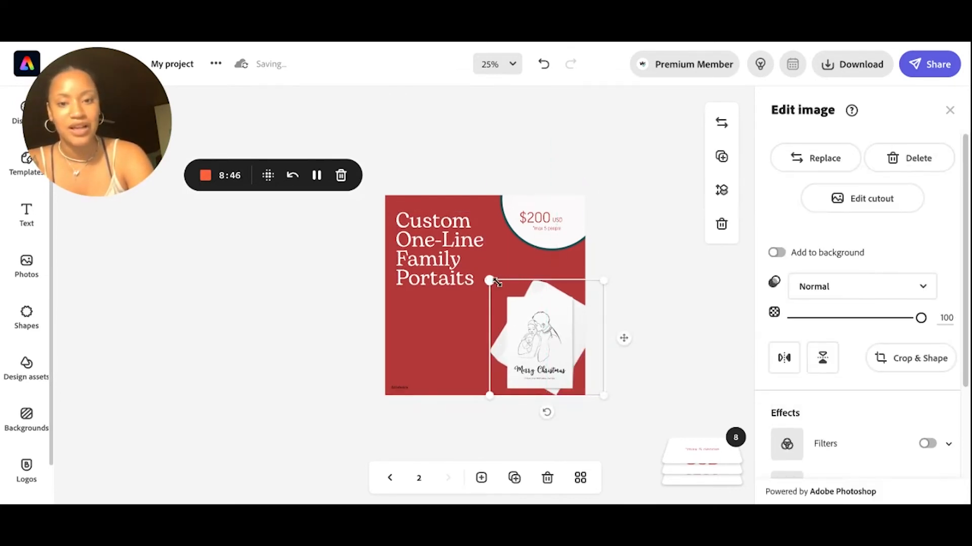
left_click_drag(495, 282, 457, 245)
mouse_move(530, 343)
left_mouse_down()
mouse_move(530, 355)
mouse_move(524, 336)
left_mouse_up()
left_click(646, 175)
Enlarge the heading to size 154.2 with a small margin from the page's left edge, and nudge the card image right to clear it.
left_click(454, 266)
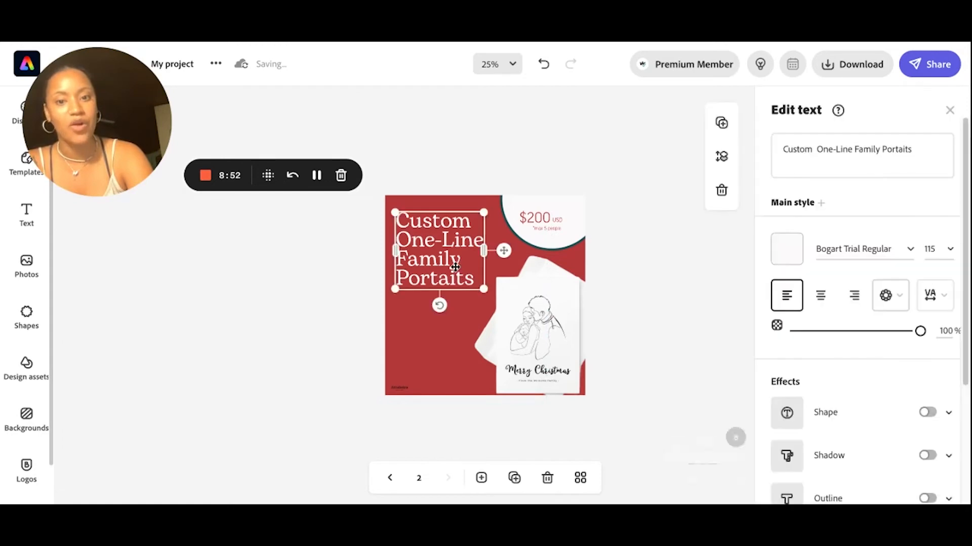
left_click_drag(483, 289, 513, 315)
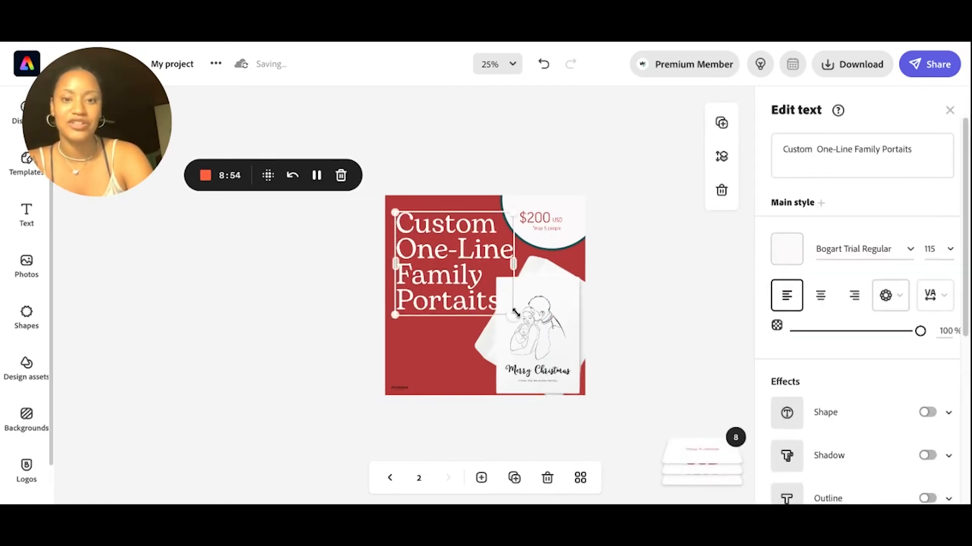
left_click_drag(458, 279, 447, 279)
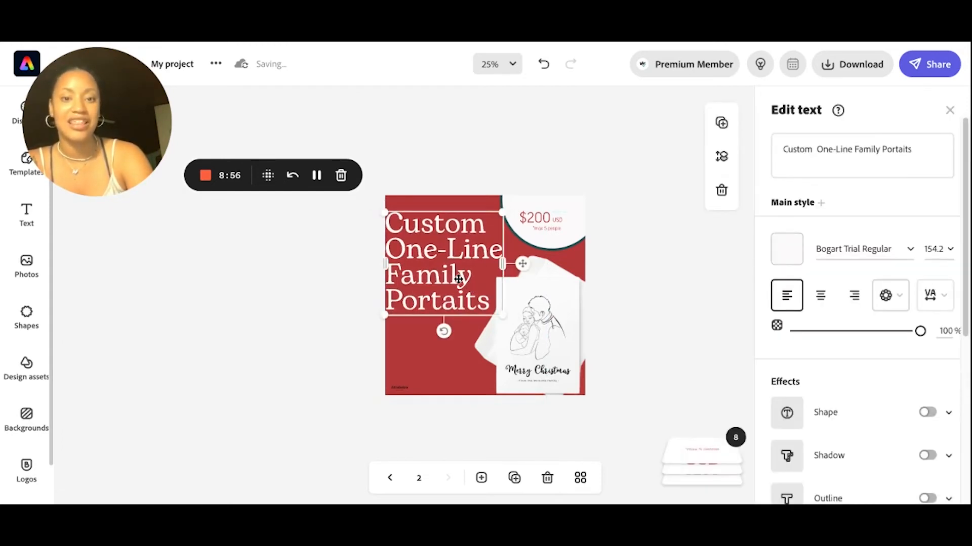
left_click(645, 150)
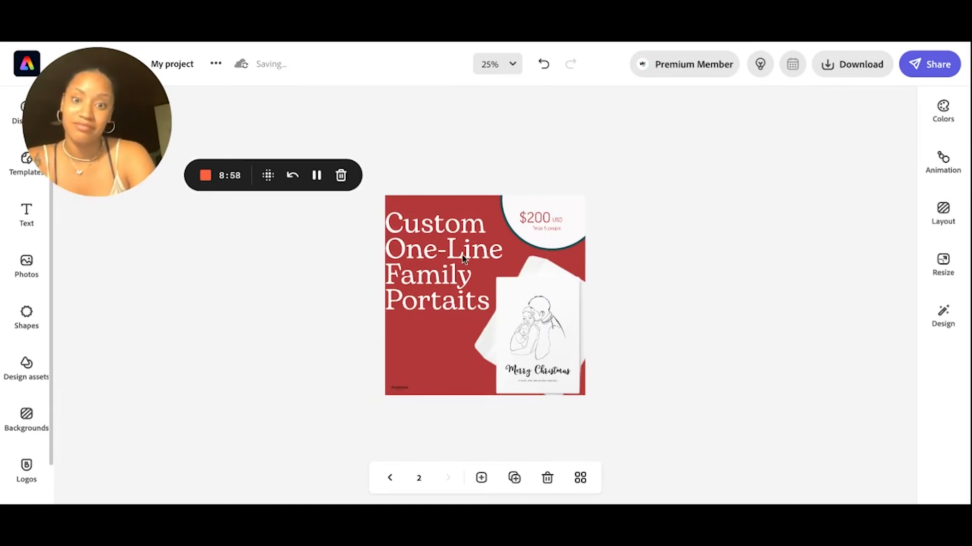
left_click_drag(462, 255, 462, 255)
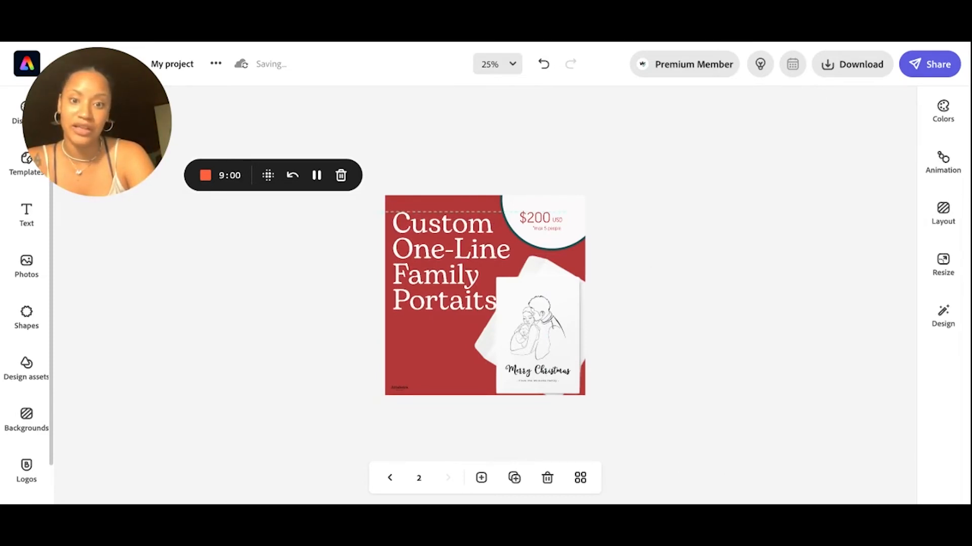
left_click_drag(530, 283, 535, 284)
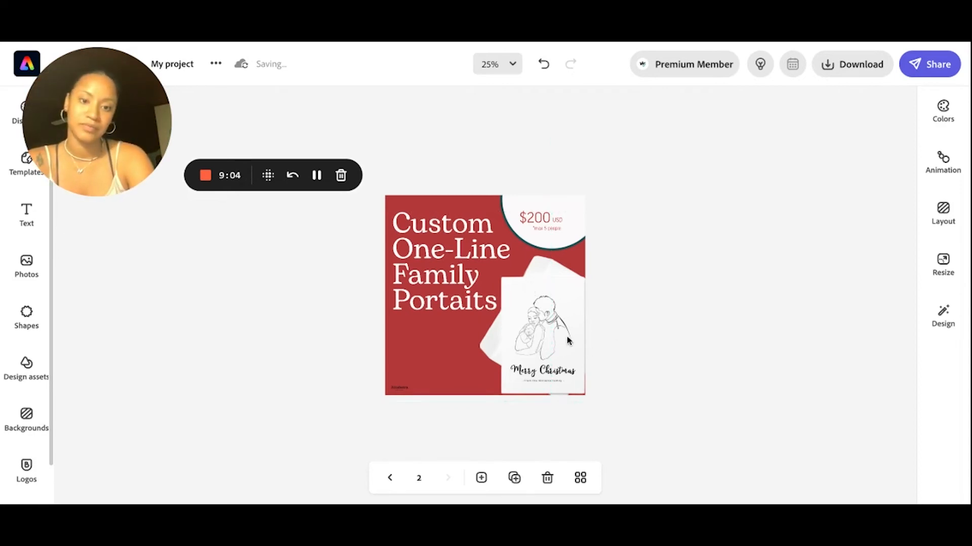
Enlarge the $200 USD and max 5 people texts on the Instagram page and refit the white circle behind them in the upper-right corner.
left_click_drag(568, 340, 567, 341)
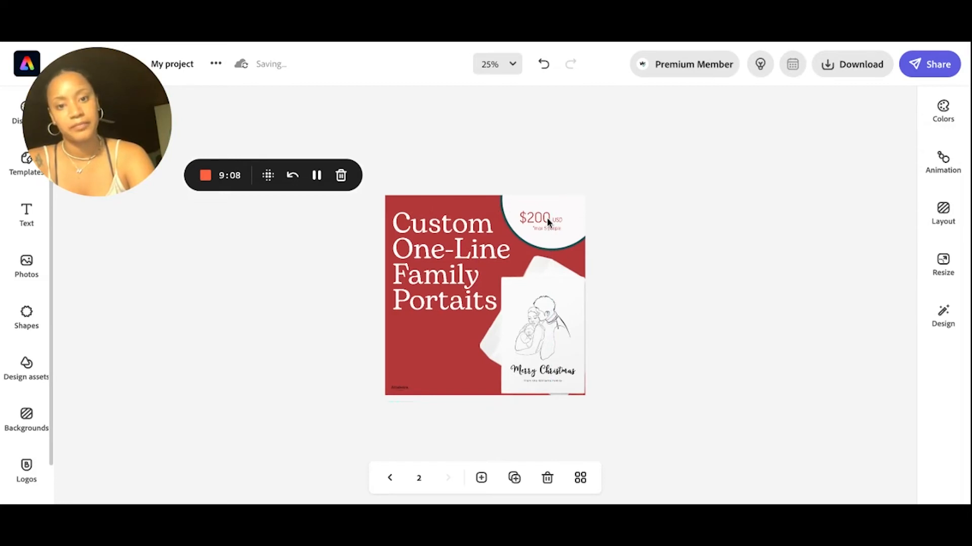
left_click(563, 219)
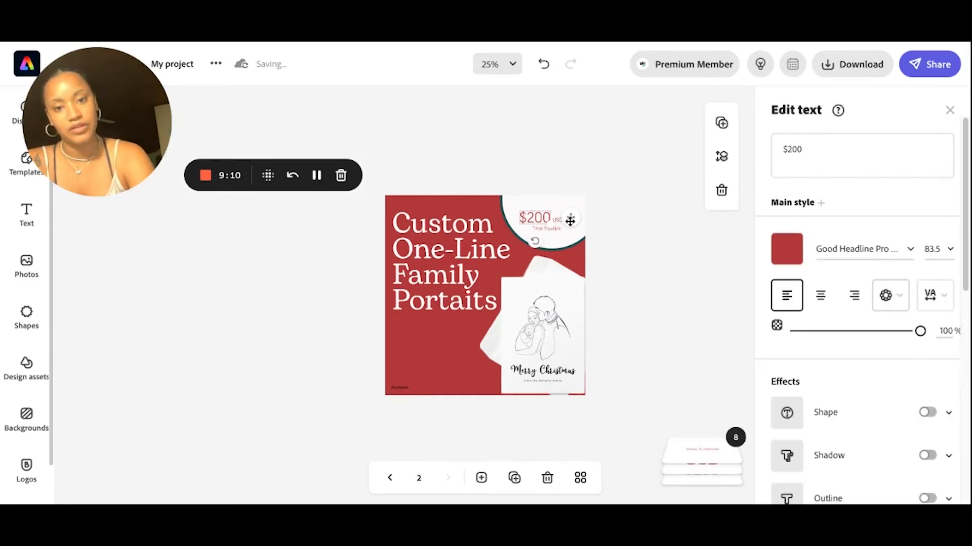
left_click(634, 224)
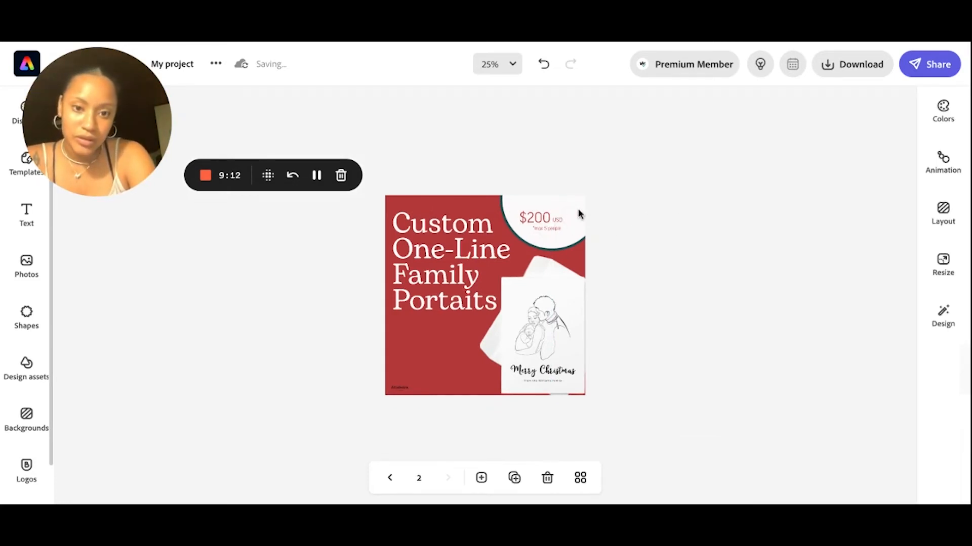
left_click_drag(578, 209, 486, 209)
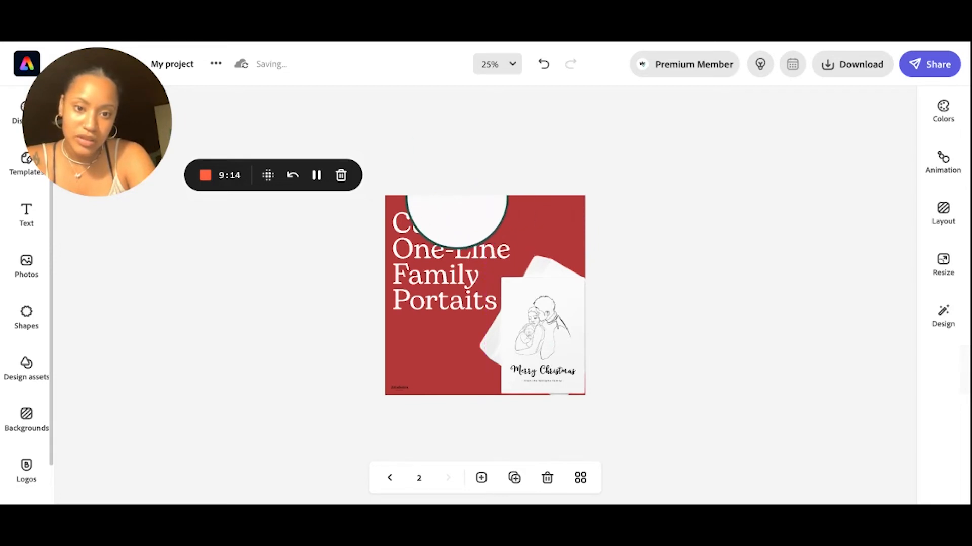
left_click_drag(524, 182, 569, 247)
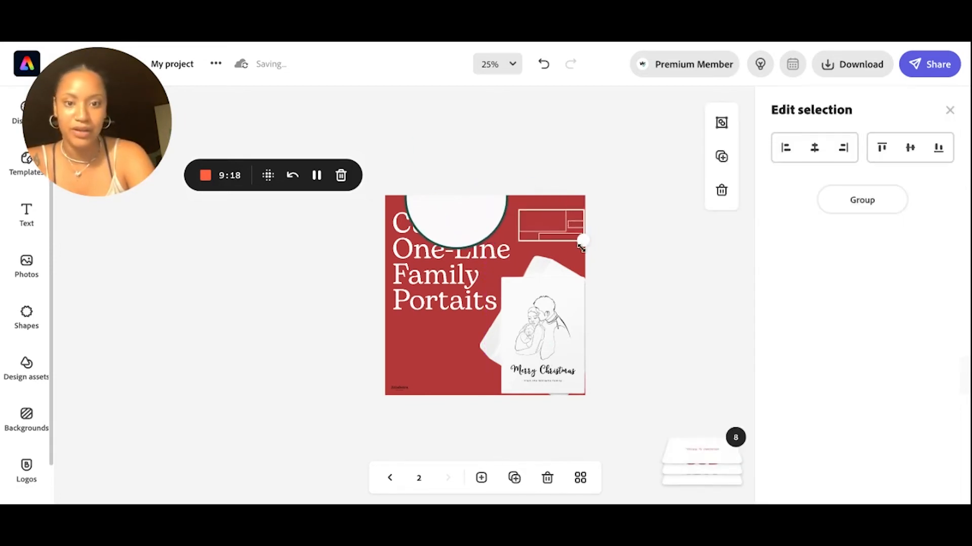
left_click_drag(447, 199, 448, 201)
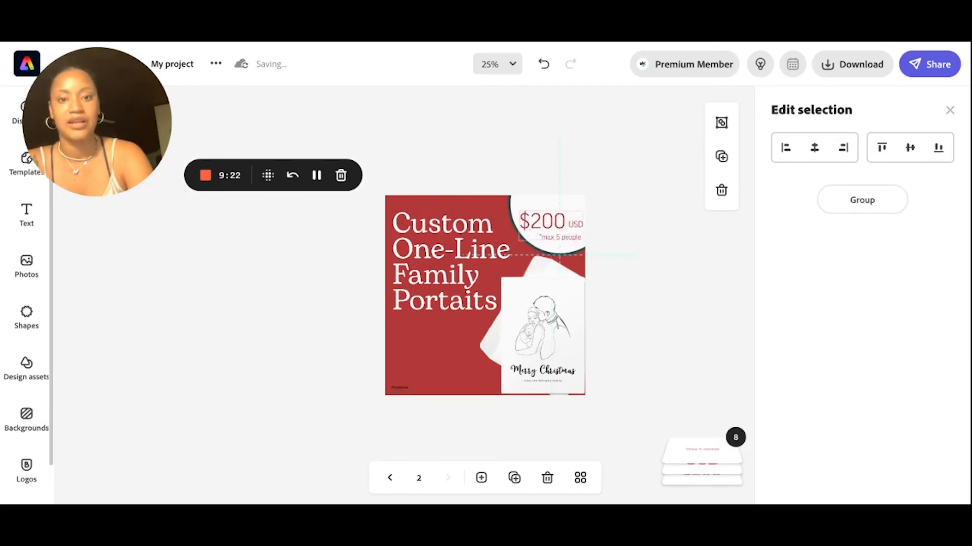
left_click(629, 244)
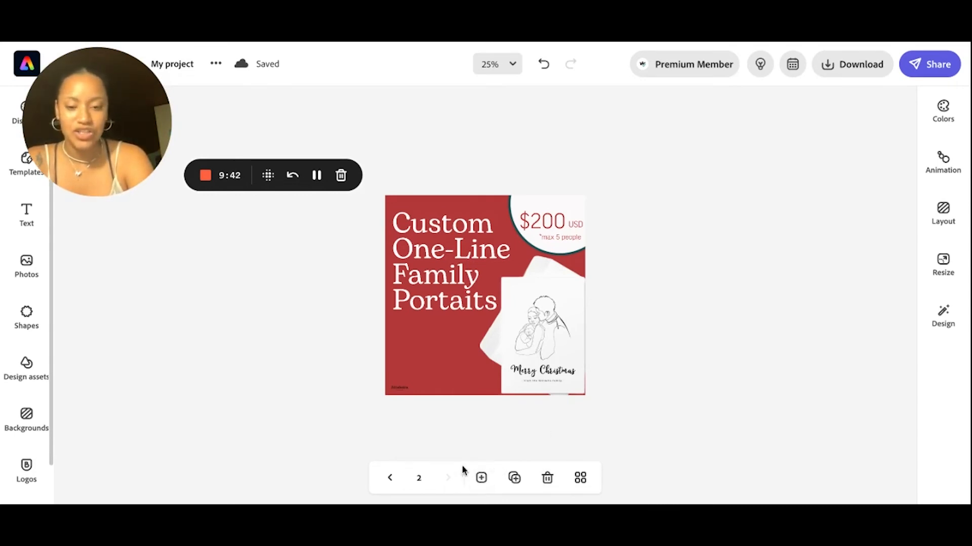
Add a new Facebook-size page and paste the copied poster elements onto it.
left_click(481, 478)
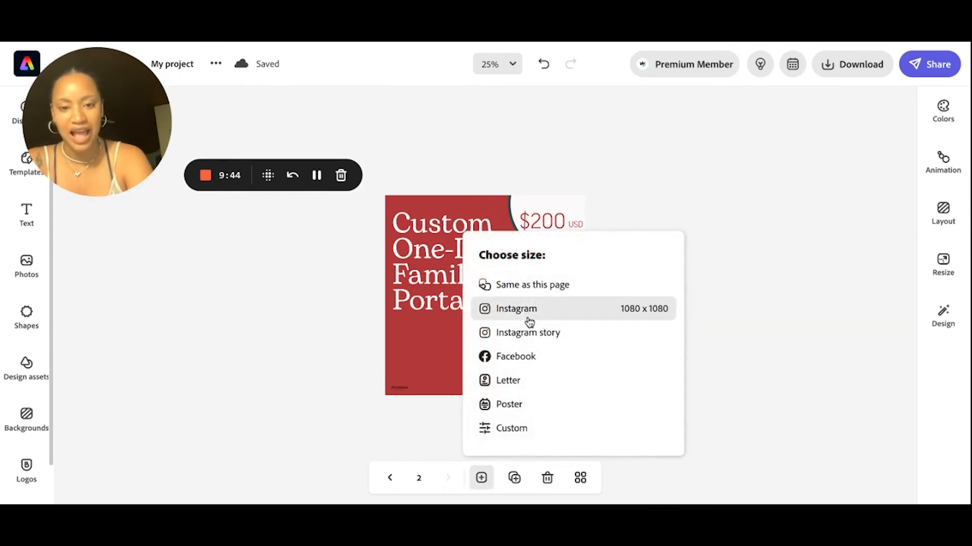
left_click(534, 368)
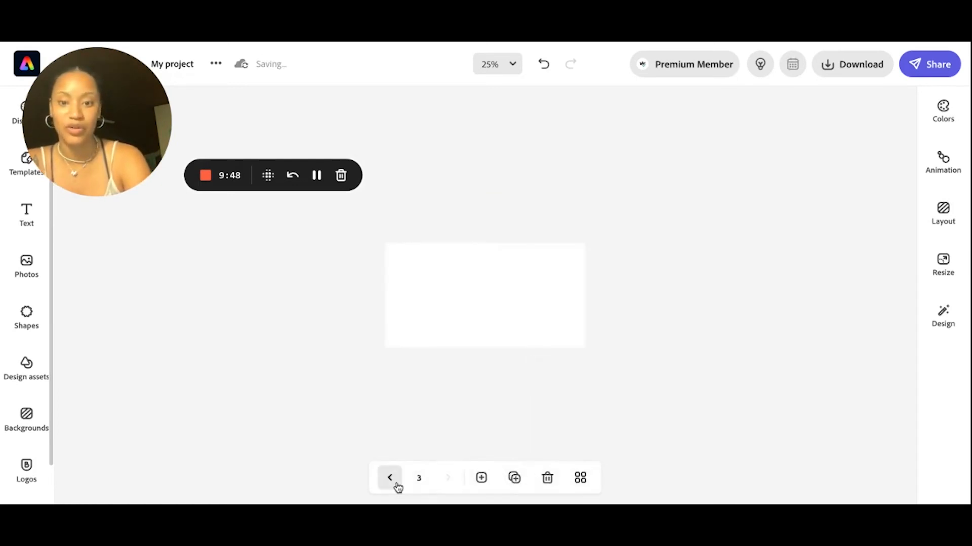
key("ctrl+v")
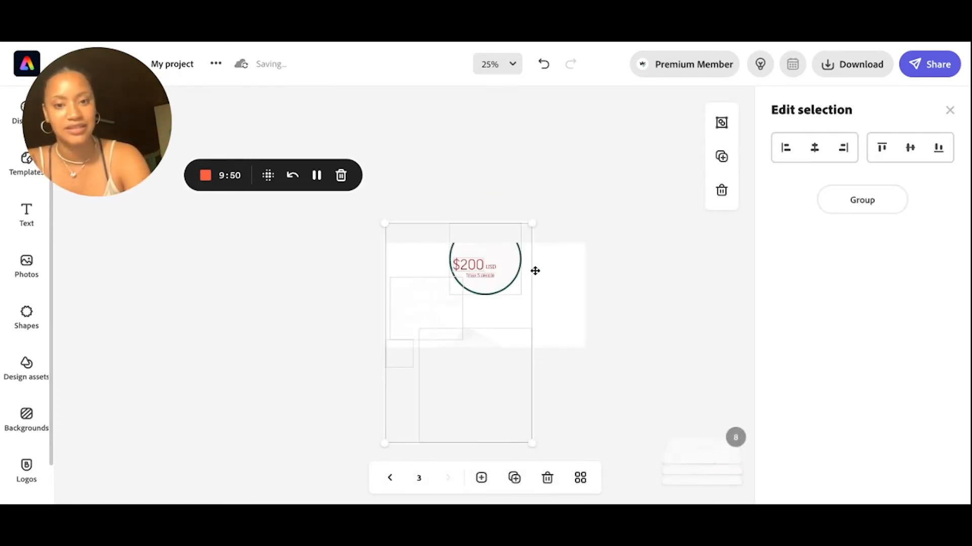
Set the Facebook page's background to the solid red #B43939.
left_click(566, 290)
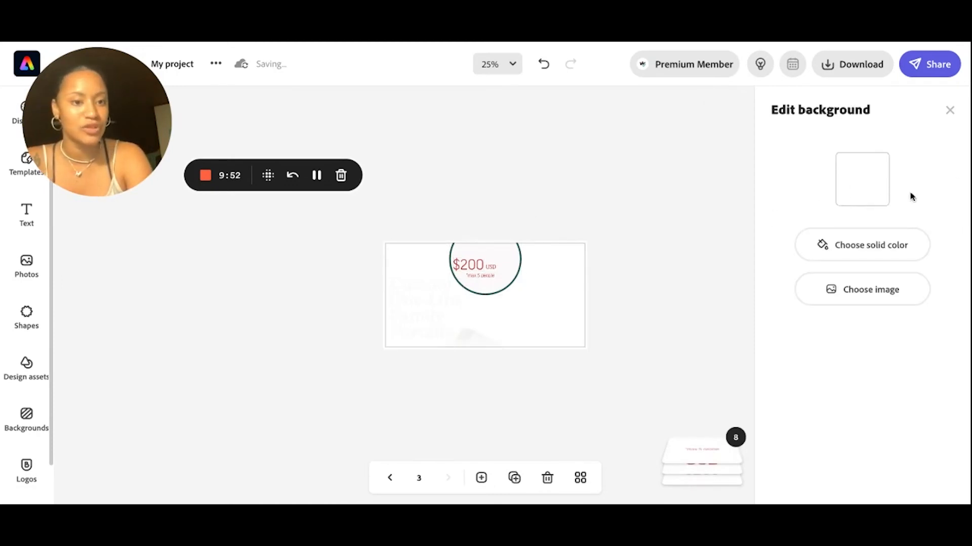
left_click(862, 188)
left_click(738, 245)
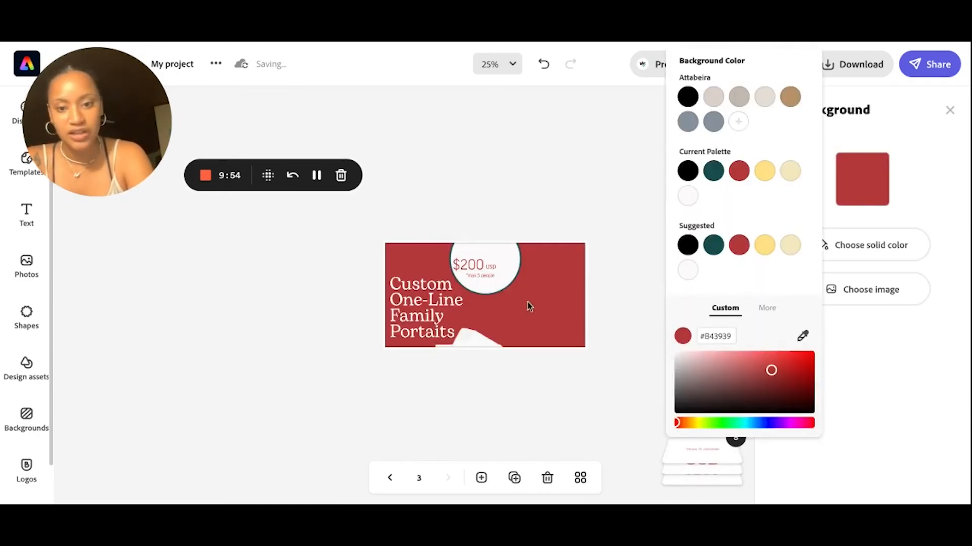
Move the Merry Christmas card image to the Facebook page's right side and nudge the price circle with its text slightly.
mouse_move(481, 338)
left_mouse_down()
mouse_move(559, 298)
mouse_move(559, 247)
left_mouse_up()
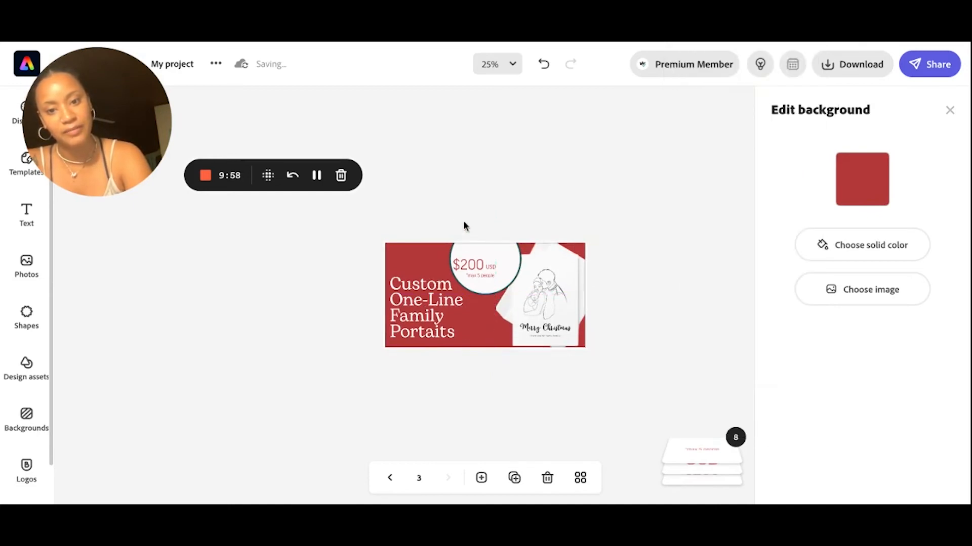
left_click_drag(453, 216, 498, 278)
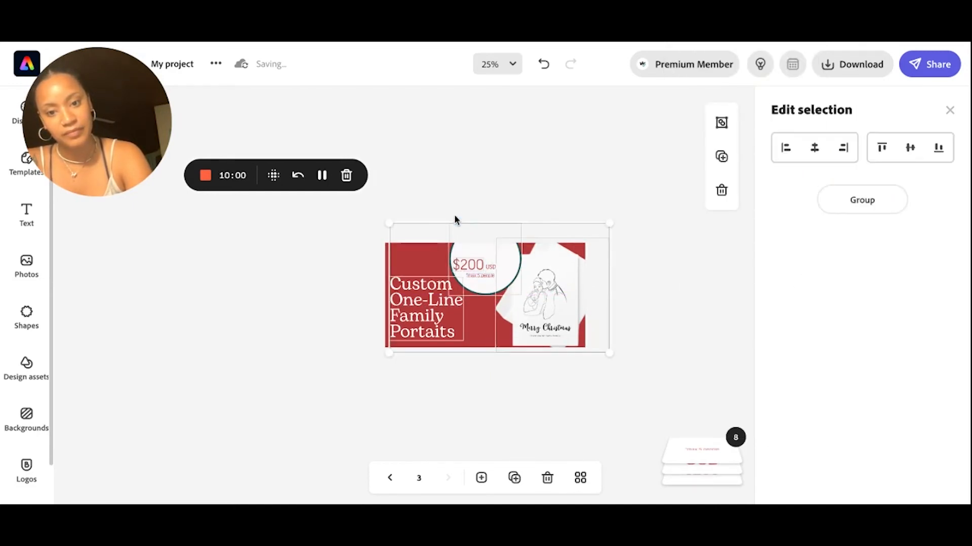
left_click(482, 194)
left_click_drag(435, 225, 485, 261)
left_click(610, 195)
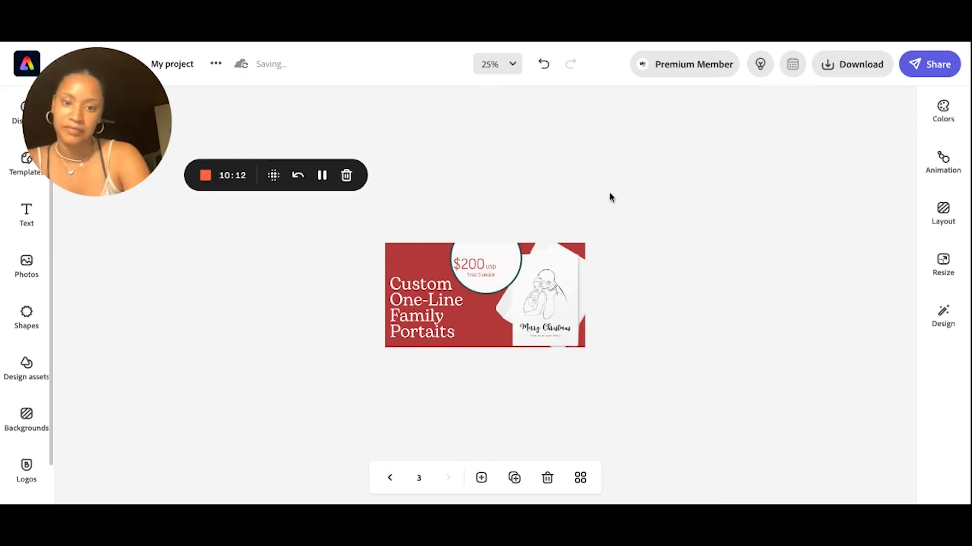
left_click_drag(557, 278, 571, 272)
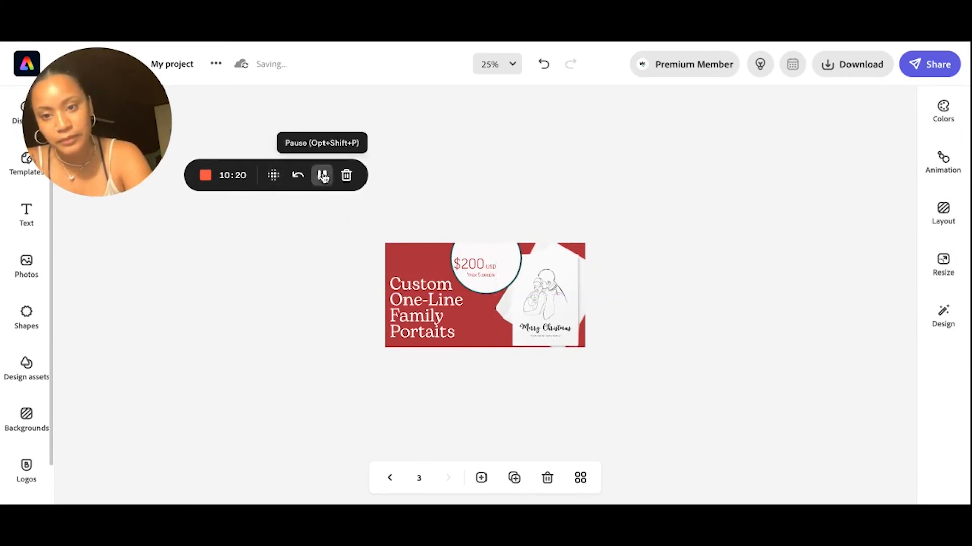
left_click(322, 175)
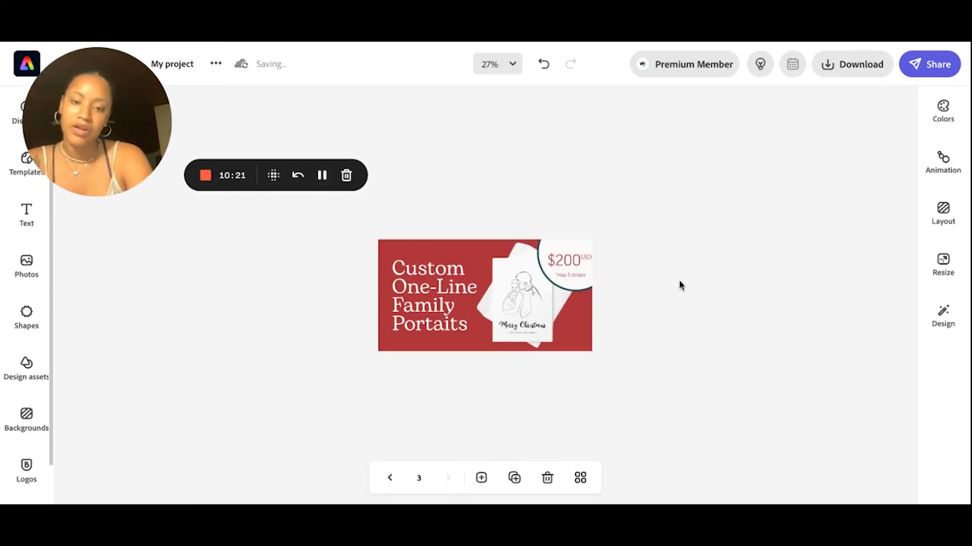
Show all pages side by side and compare the vertical, Instagram and Facebook versions of the design.
scroll(679, 280, "up", 3)
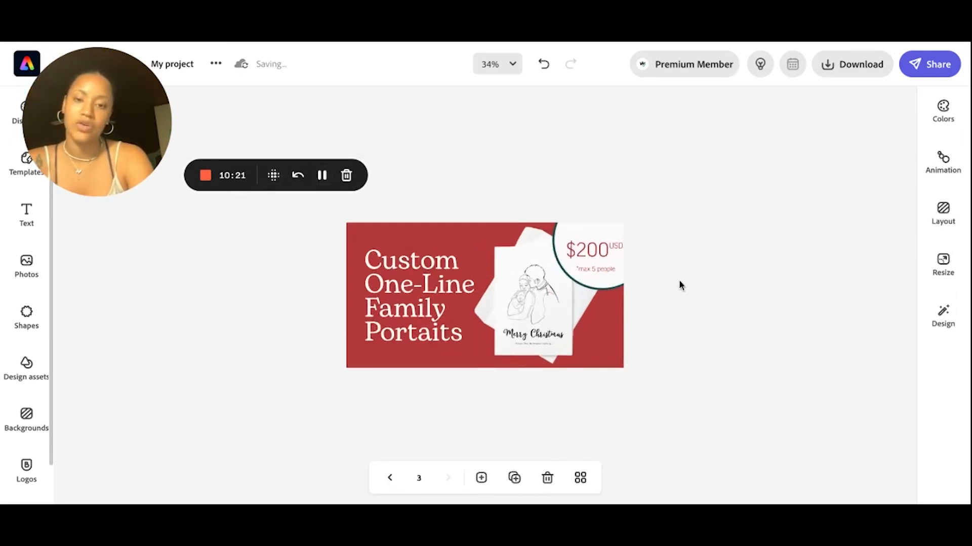
left_click(580, 479)
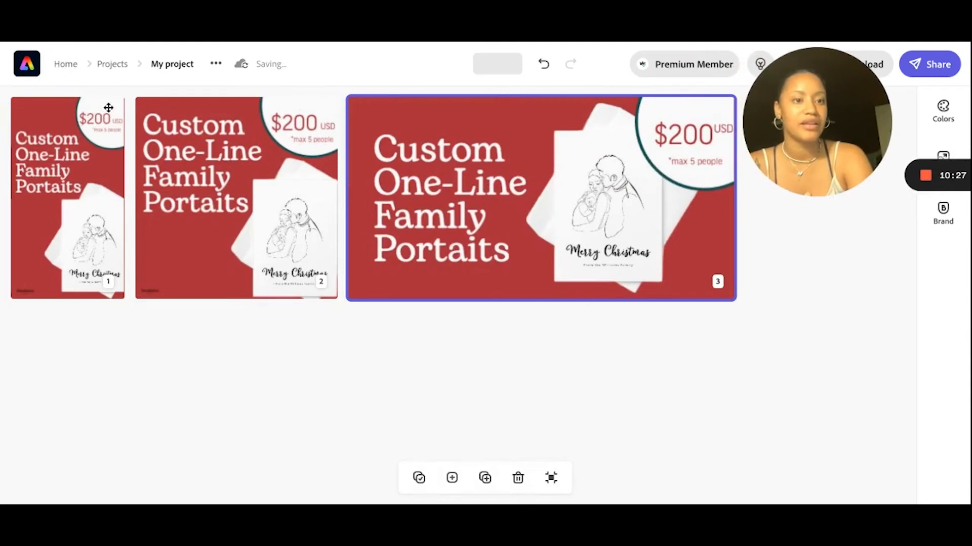
left_click_drag(771, 110, 773, 110)
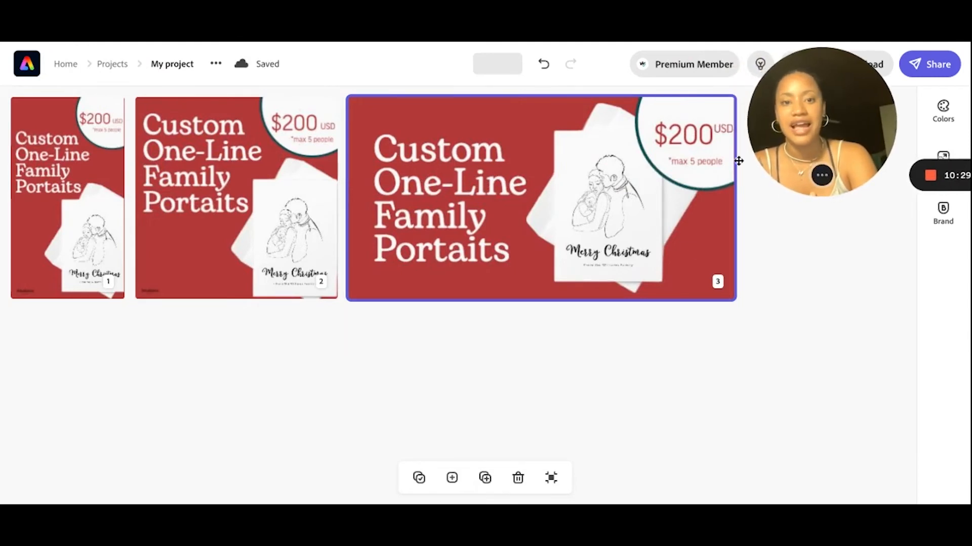
left_click(99, 281)
left_click(245, 182)
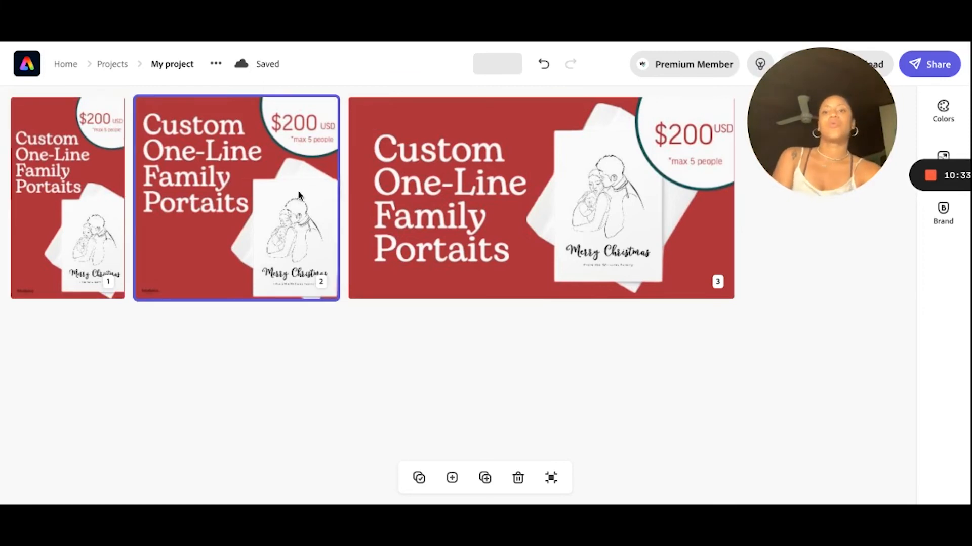
left_click(482, 238)
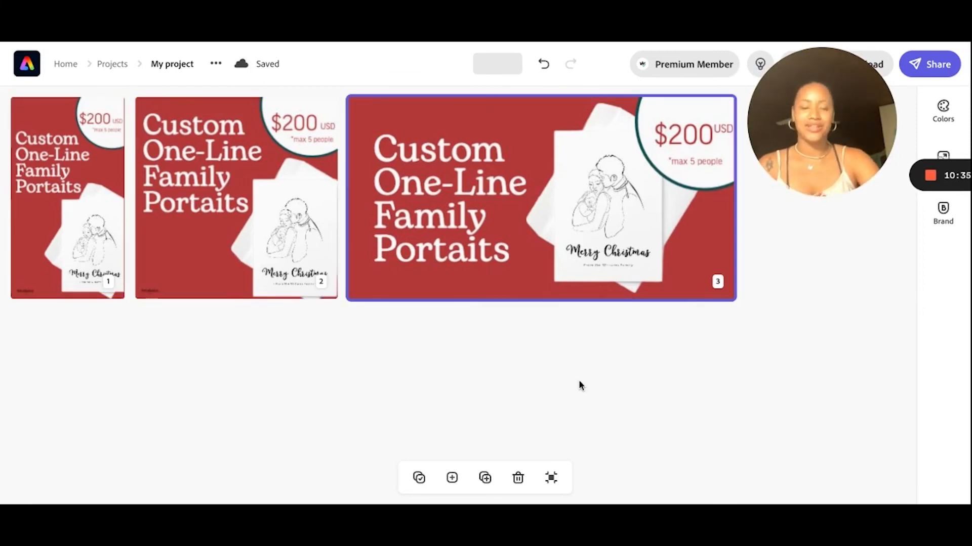